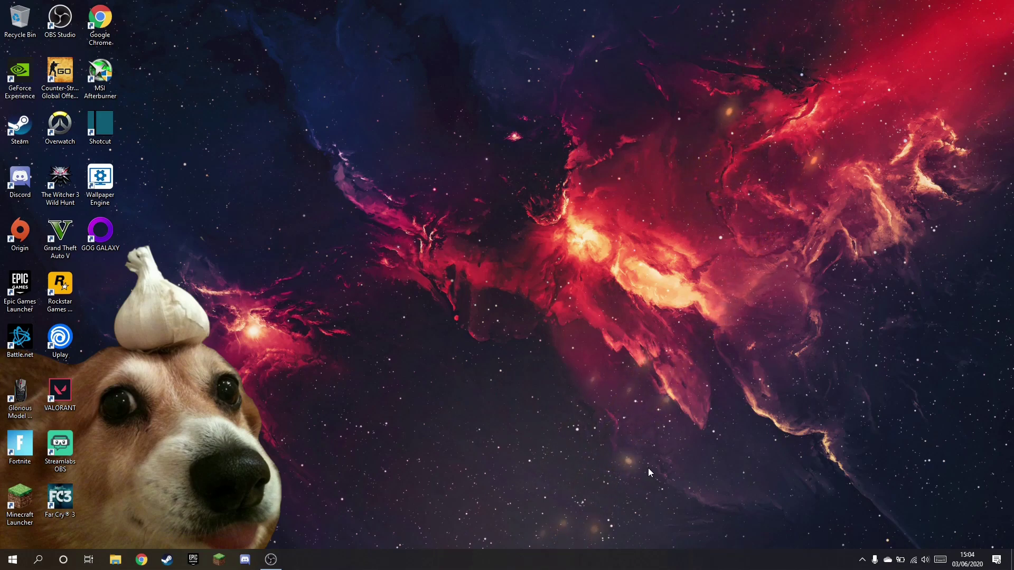
Step: Launch Streamlabs OBS, check its Display Capture source, then close the app
double_click(60, 442)
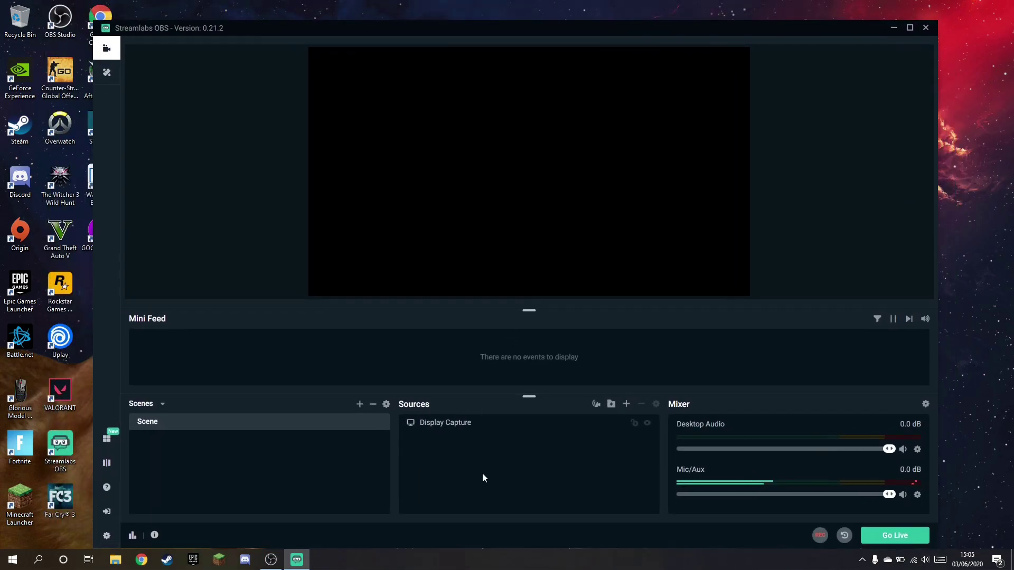
click(502, 427)
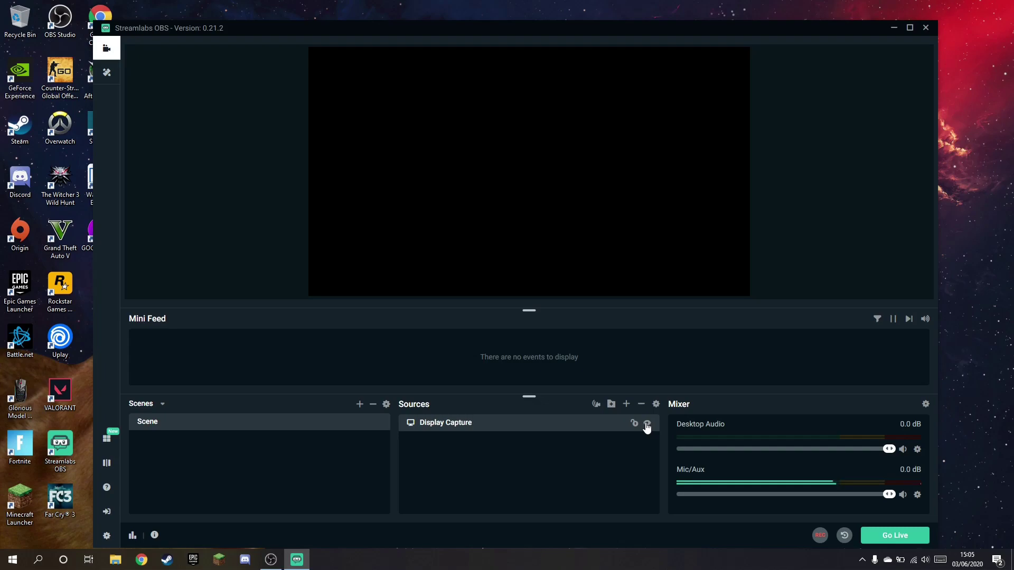
click(478, 255)
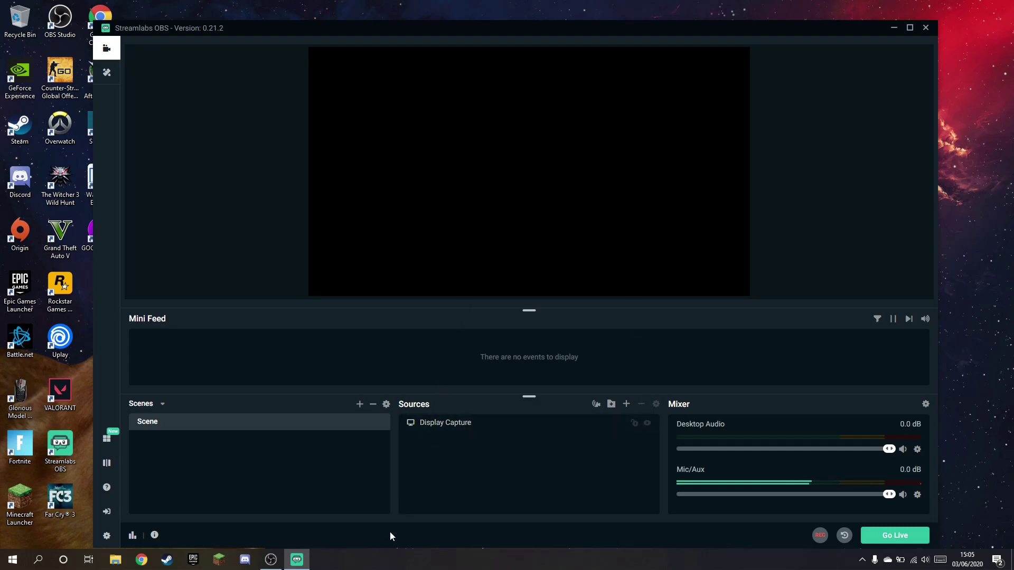
click(510, 431)
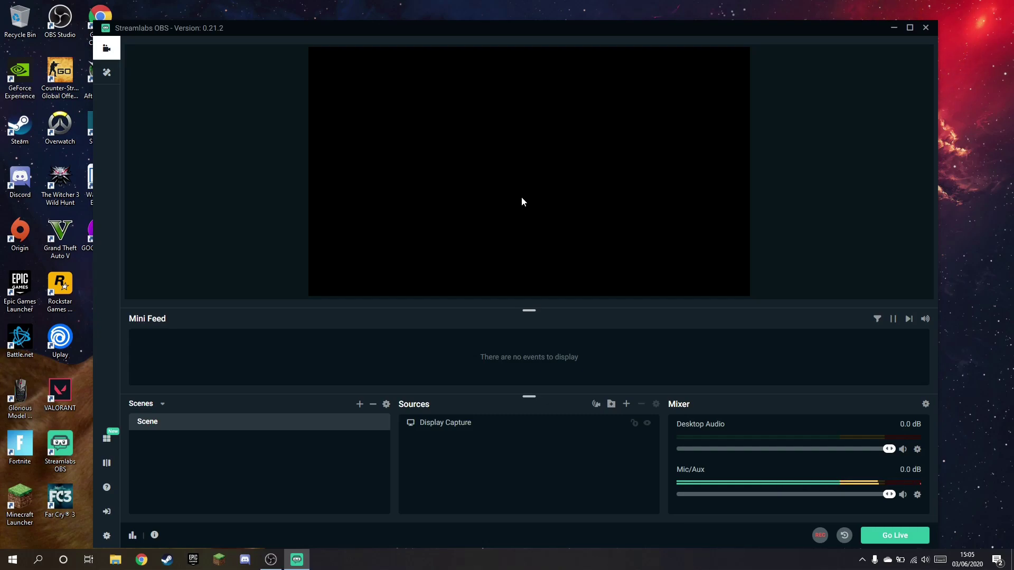
click(928, 31)
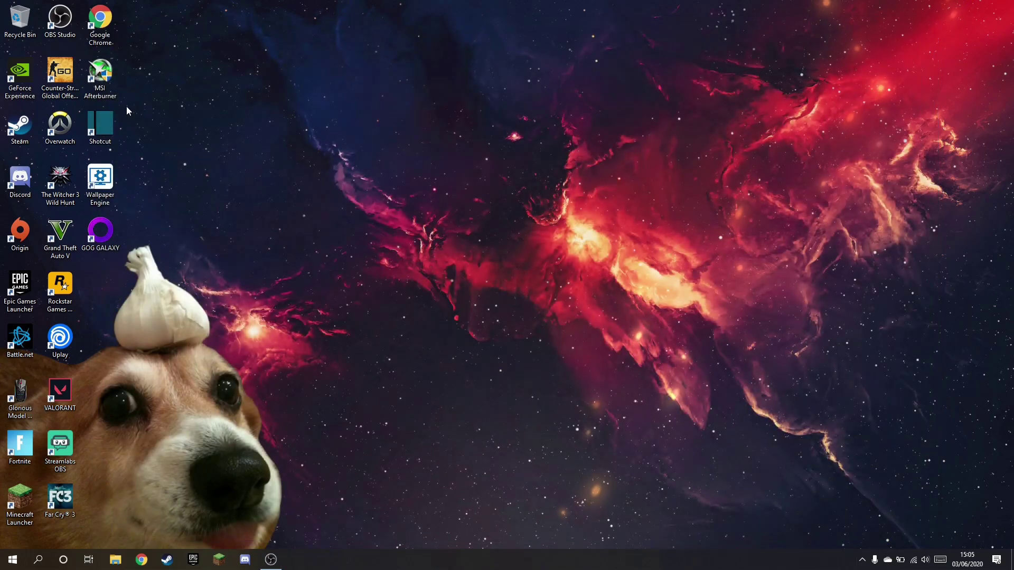
Step: Look through the Streamlabs OBS shortcut's context menu, then dismiss it
right_click(77, 449)
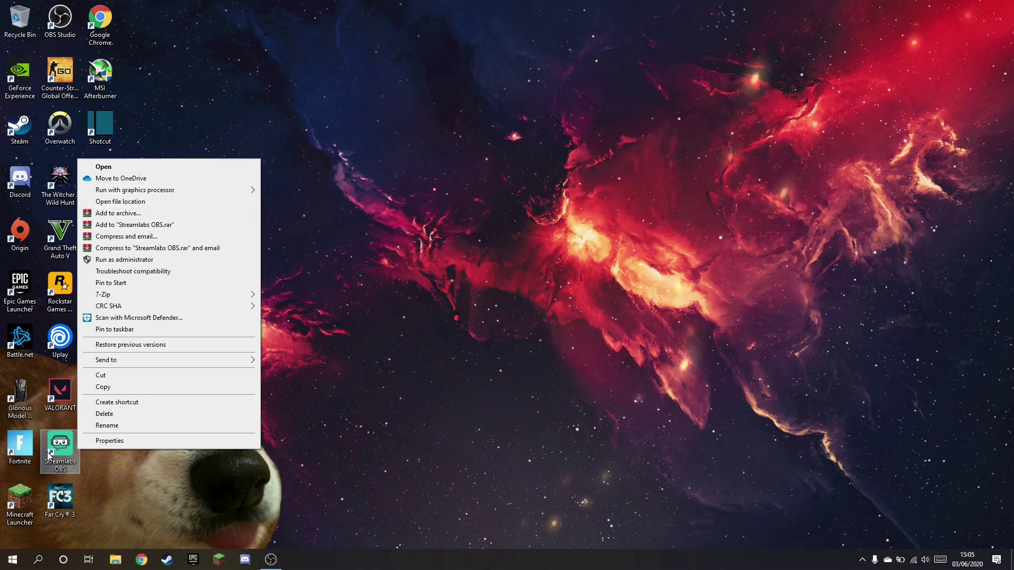
mouse_move(161, 195)
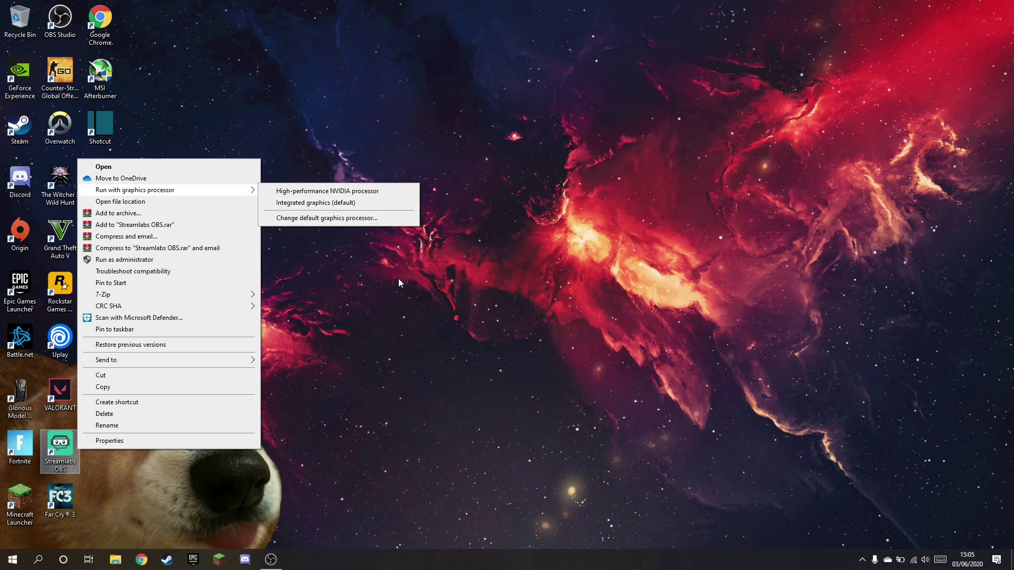
click(431, 346)
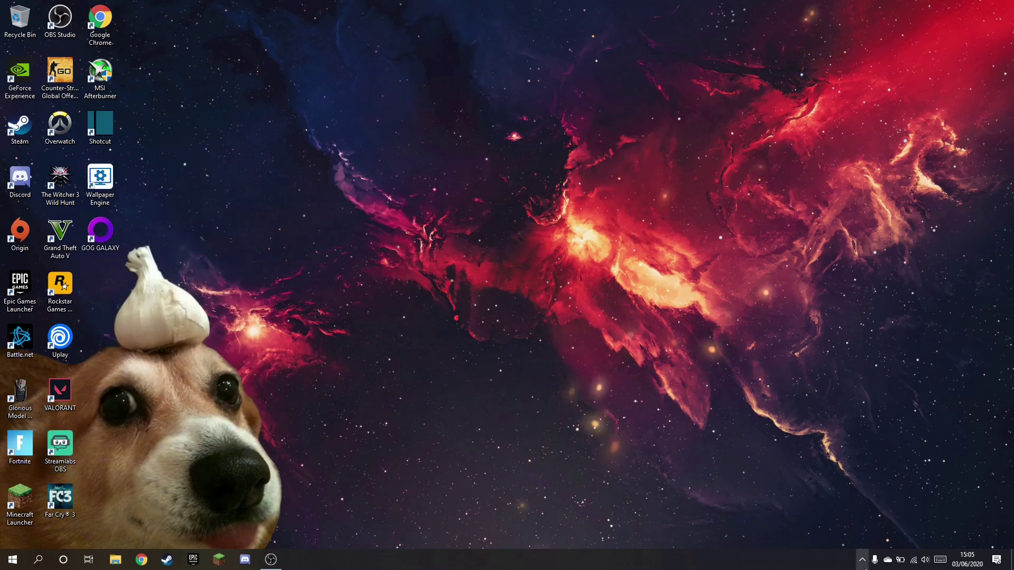
Step: Open NVIDIA Control Panel from the NVIDIA icon in the hidden tray icons
click(862, 559)
right_click(856, 540)
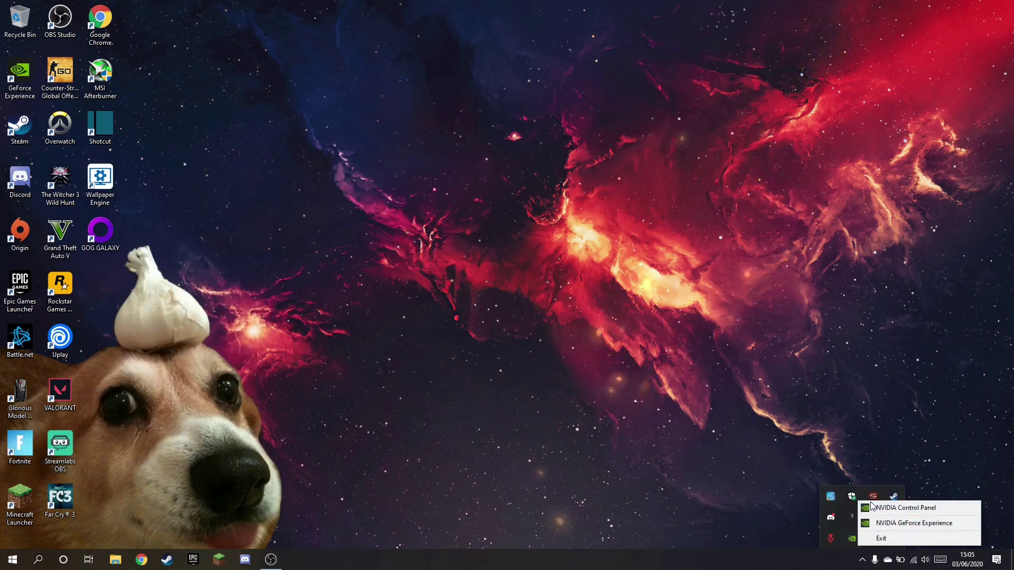
click(951, 508)
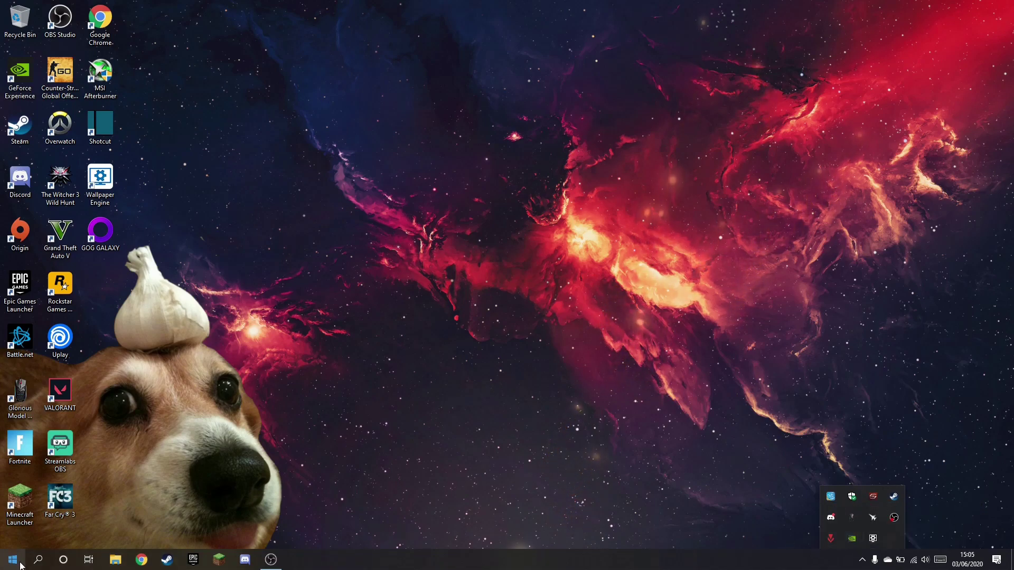
click(37, 559)
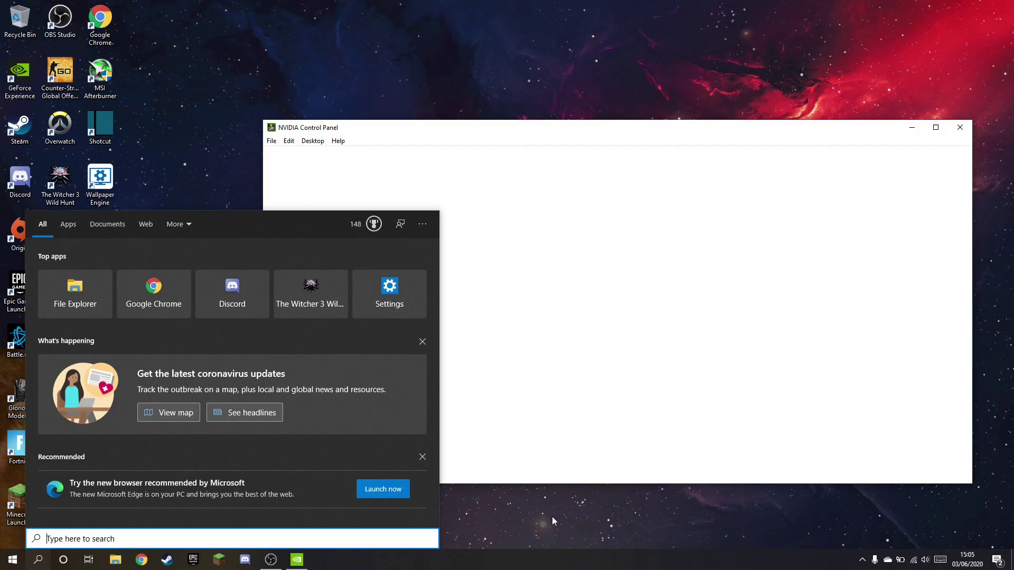
click(553, 516)
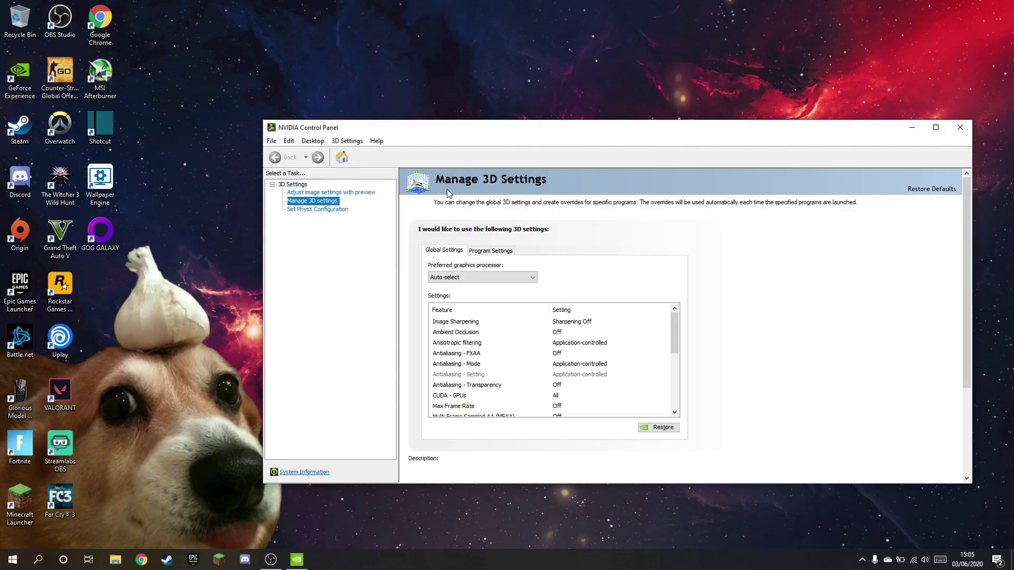
Step: Add obs64.exe as a customised program under Manage 3D Settings' Program Settings
click(489, 250)
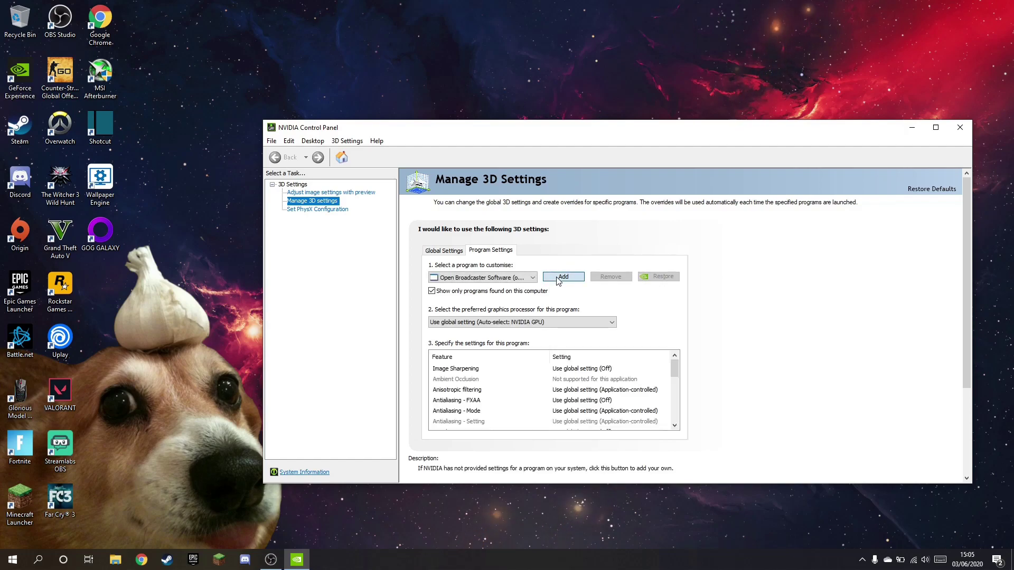
click(563, 277)
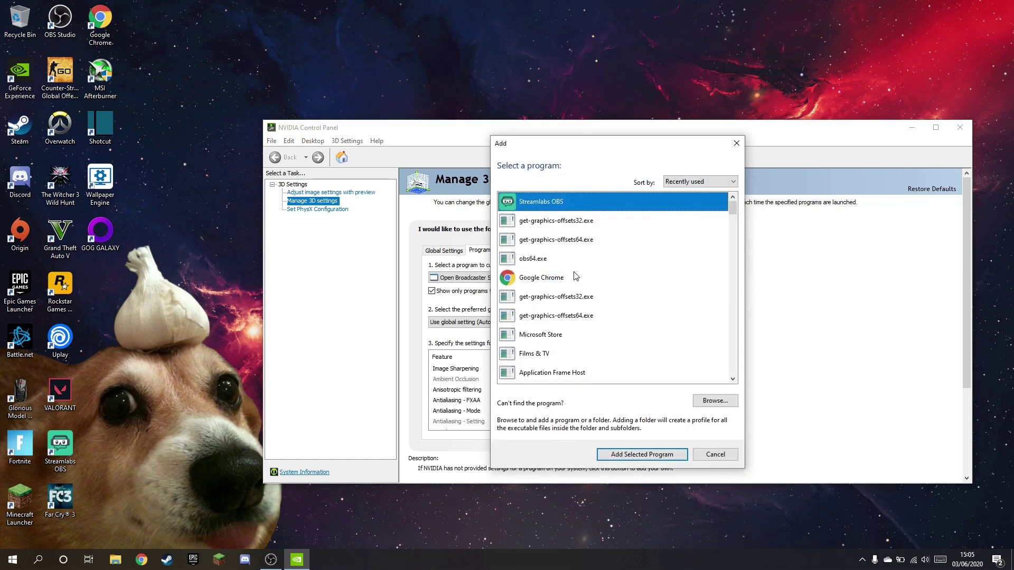
click(506, 262)
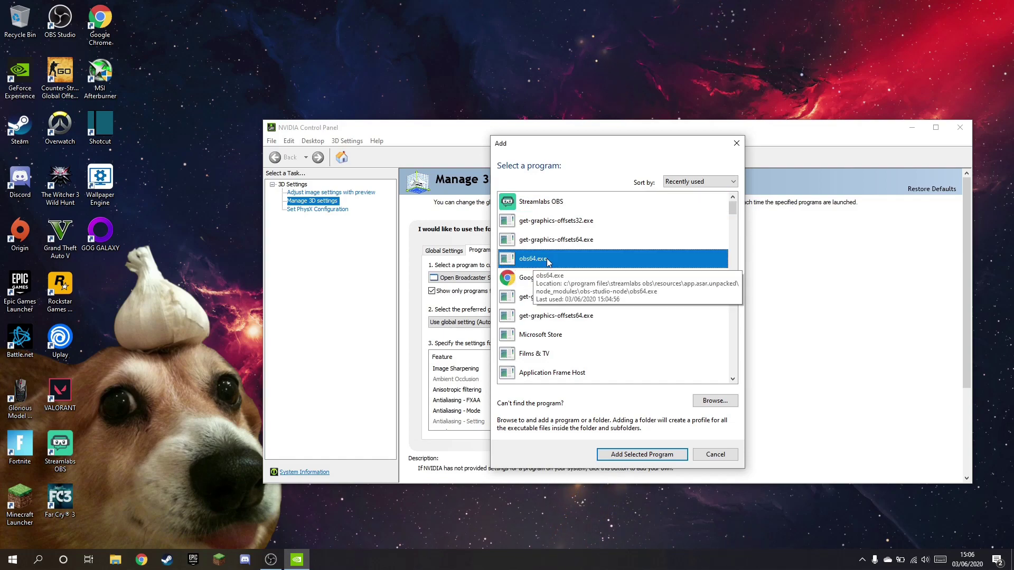
click(642, 455)
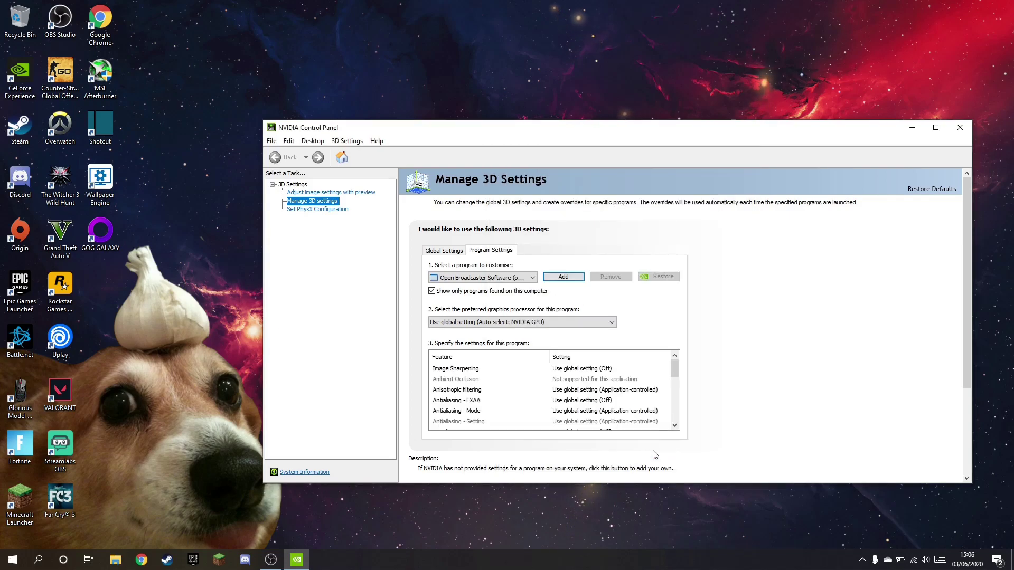
Step: Choose Integrated graphics as Open Broadcaster Software's preferred processor, apply, and close the panel
click(526, 321)
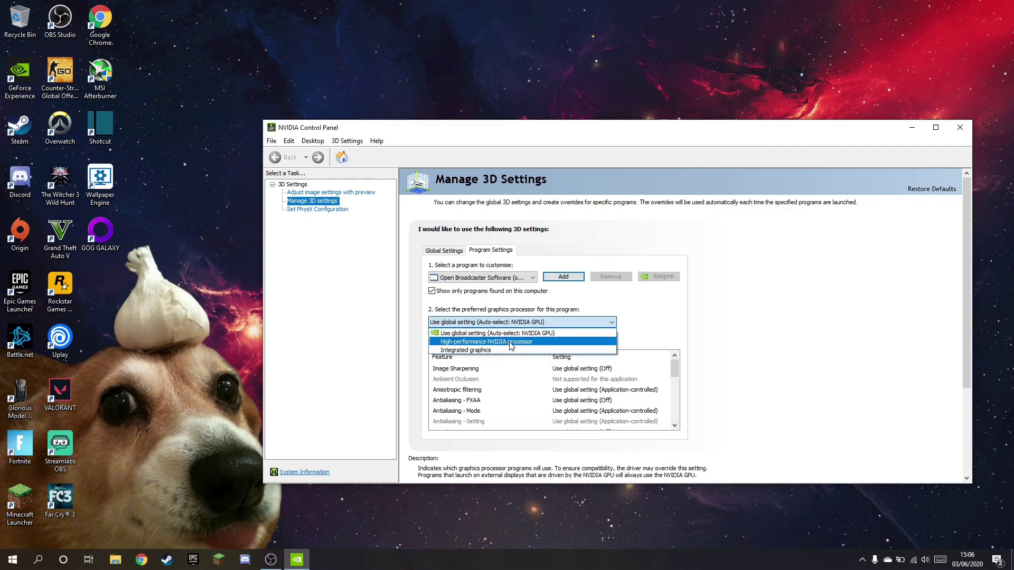
click(546, 351)
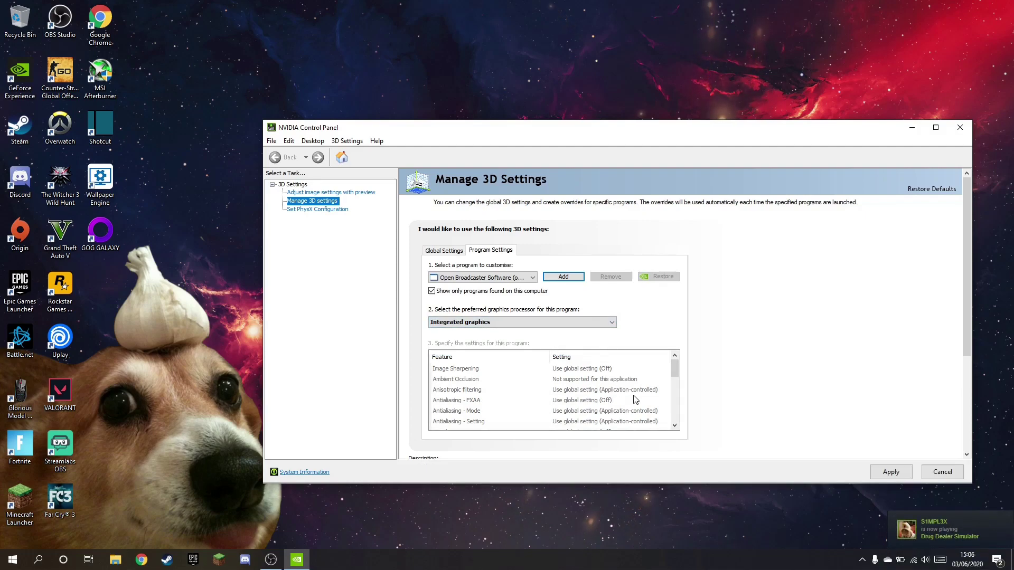
click(897, 477)
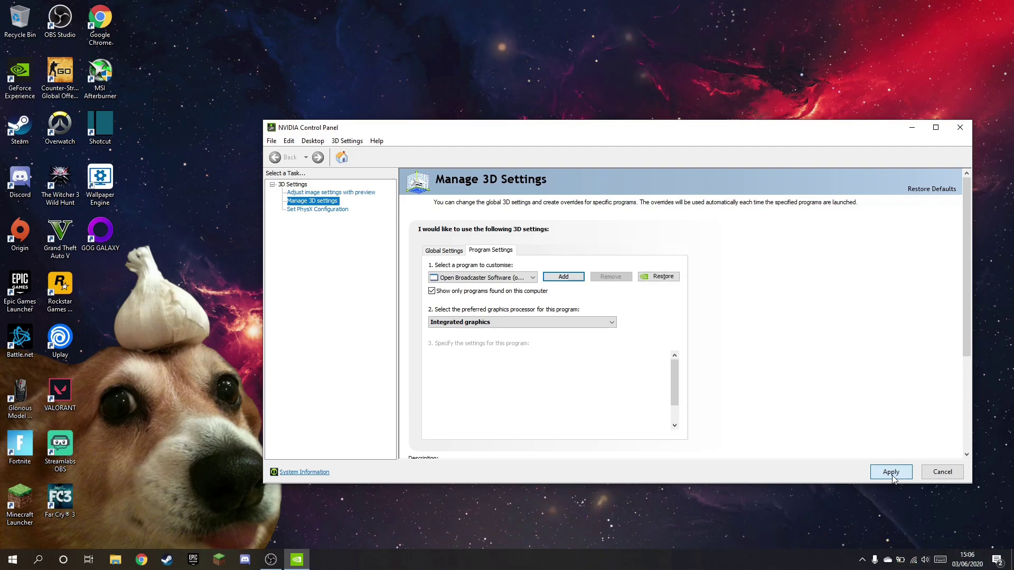
click(960, 128)
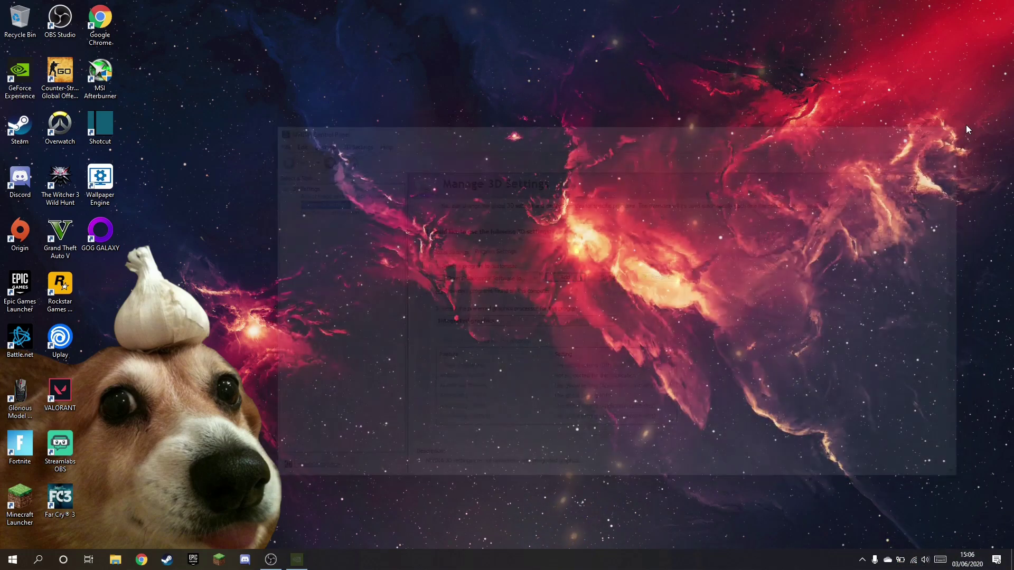
Step: Launch Streamlabs OBS, uncheck Force GPU as render device under Advanced, save, and close it
double_click(61, 449)
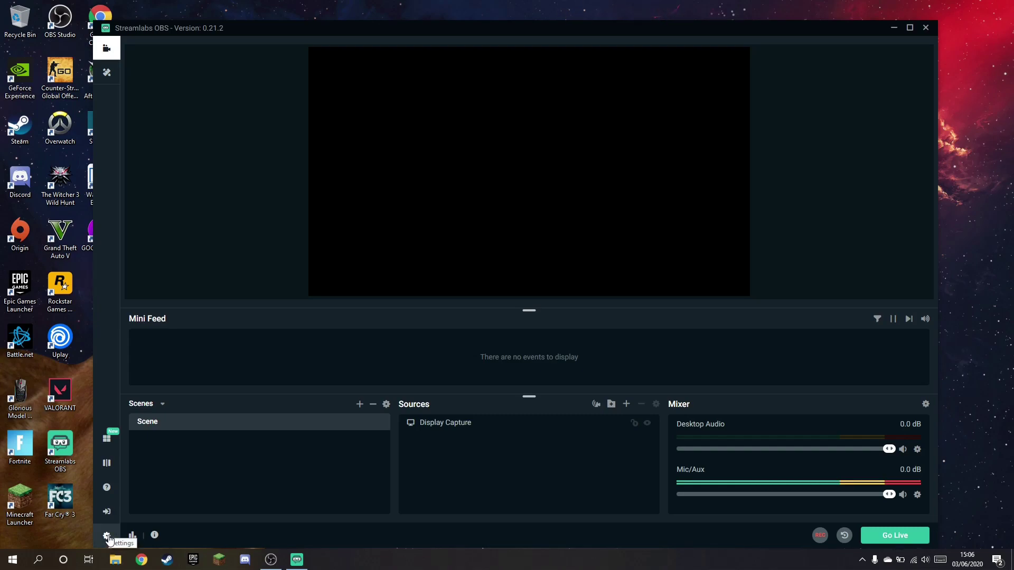
click(106, 536)
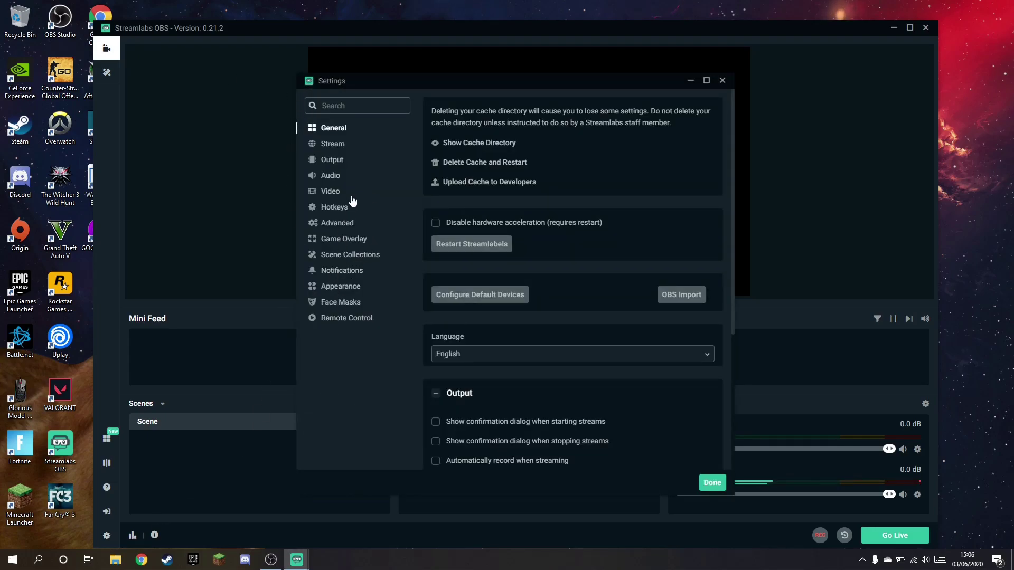
click(334, 224)
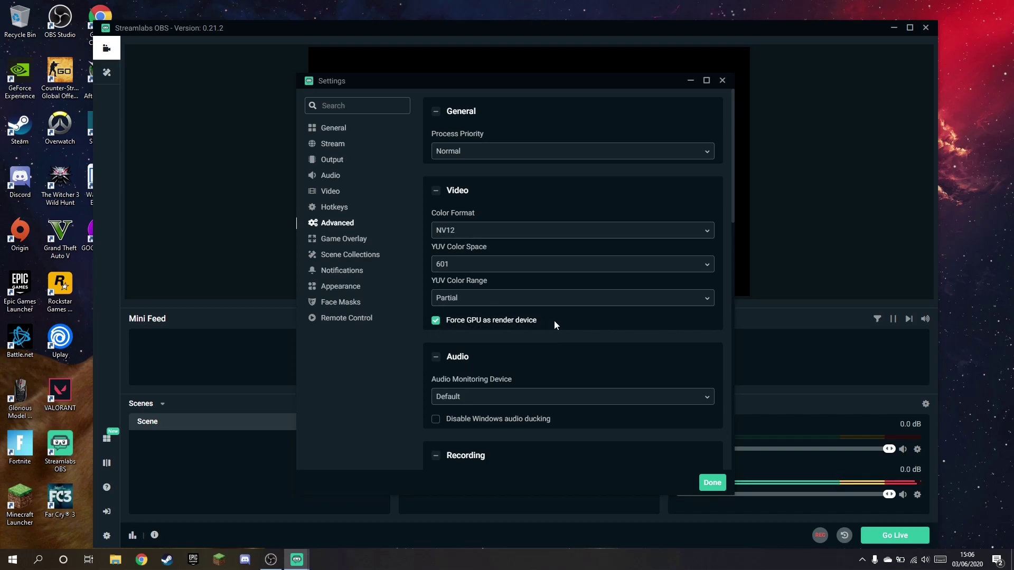
click(437, 322)
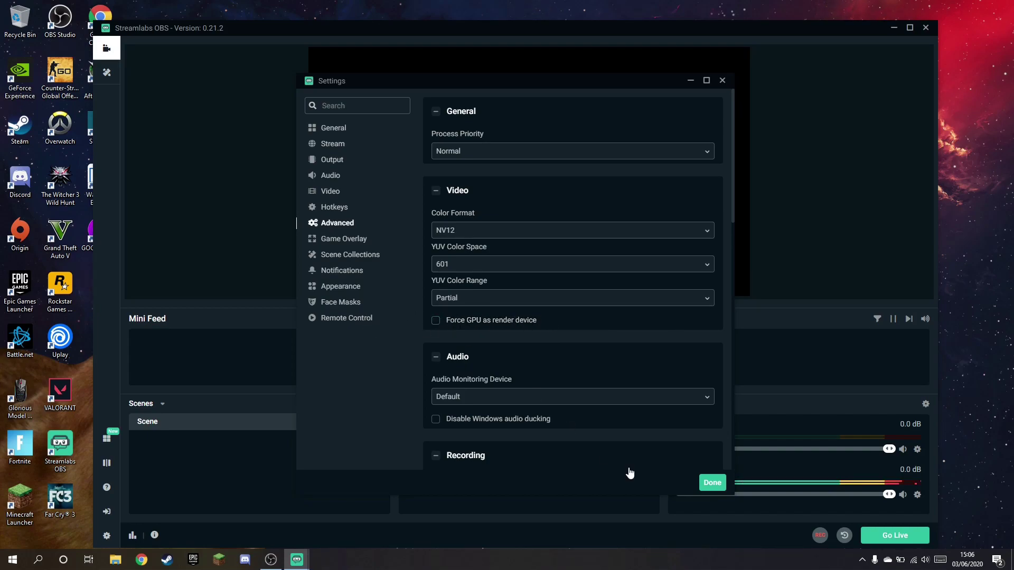
click(713, 484)
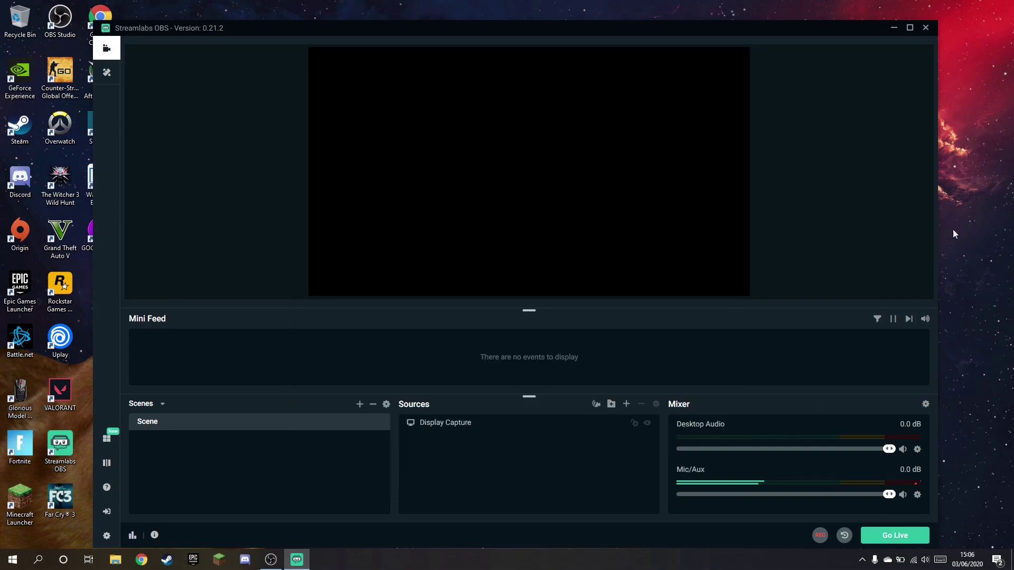
click(926, 29)
Step: Relaunch Streamlabs OBS, move and reselect the Display Capture source to verify it, then close
double_click(73, 448)
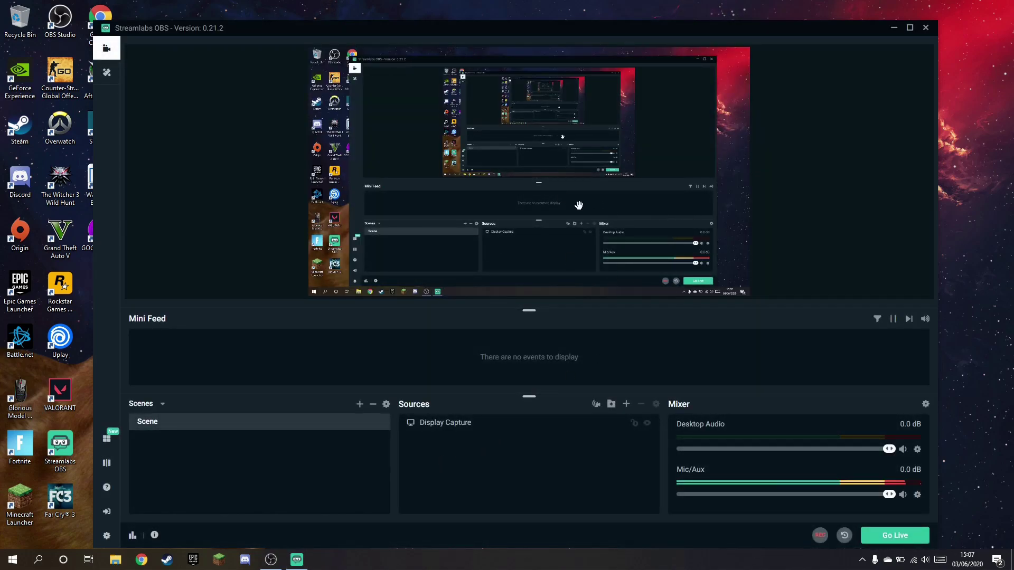
mouse_move(578, 205)
mouse_down()
mouse_move(626, 212)
mouse_move(623, 190)
mouse_move(575, 200)
mouse_move(599, 209)
mouse_up()
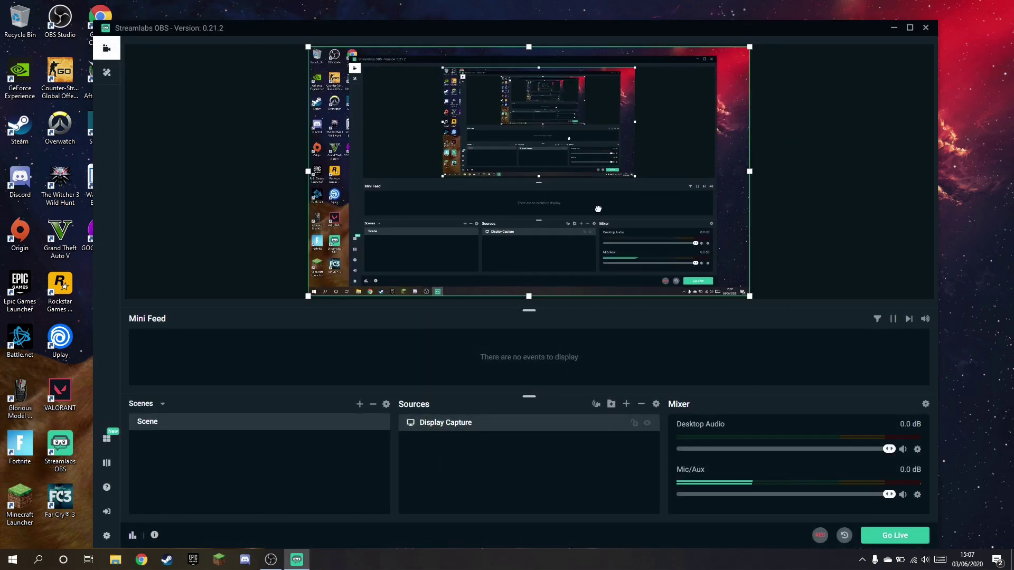
click(850, 169)
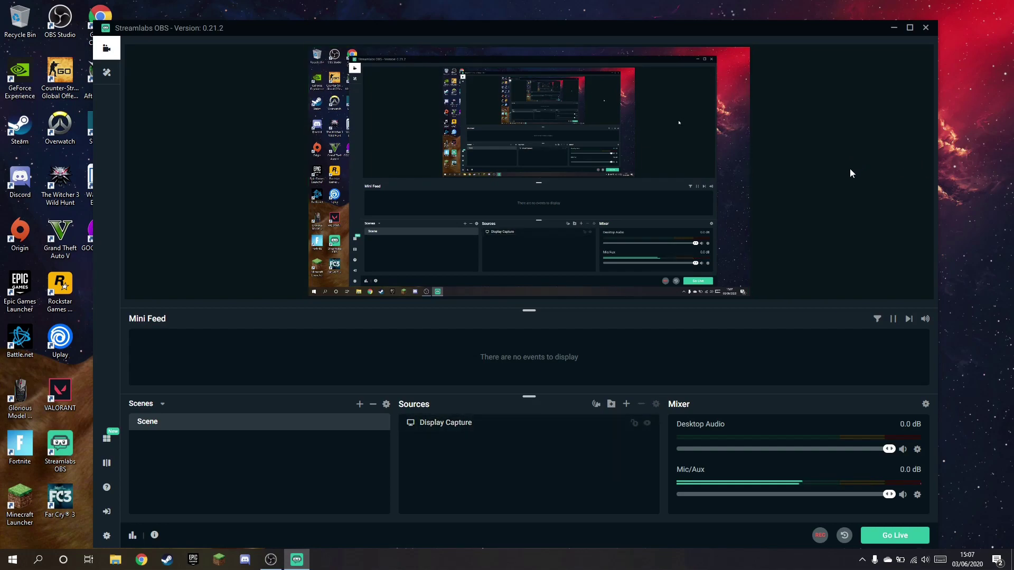
click(616, 189)
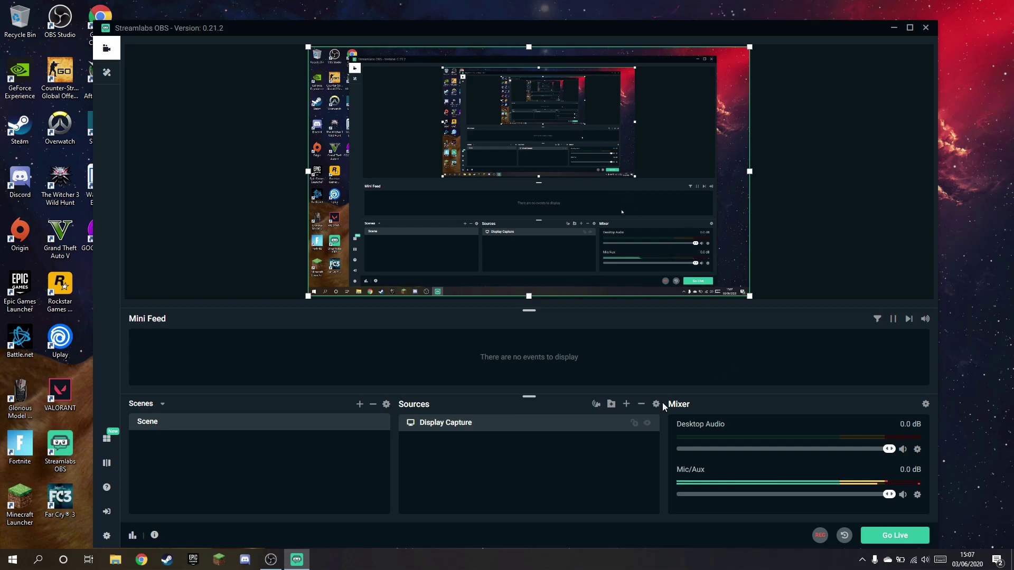
mouse_move(275, 562)
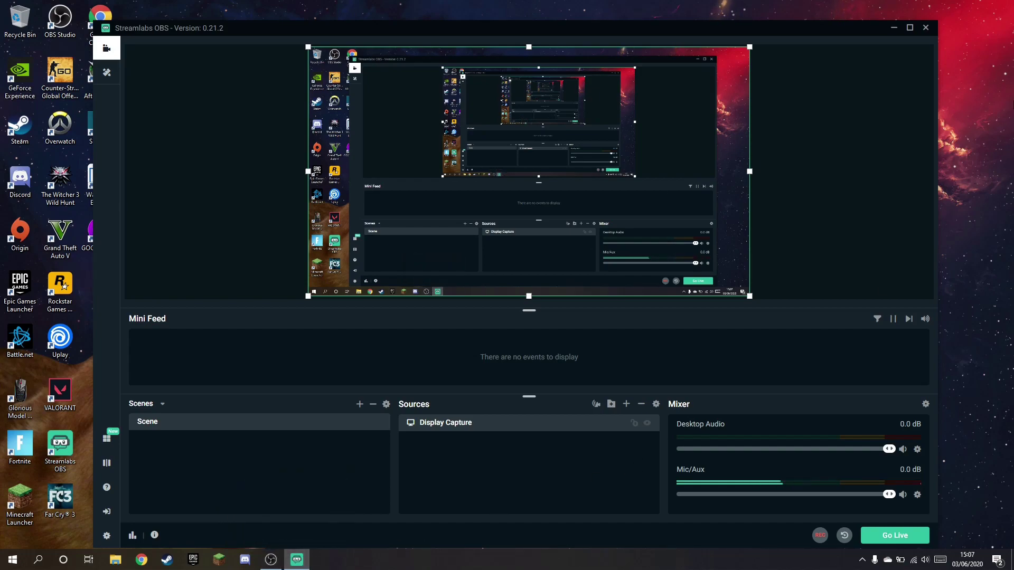
click(926, 29)
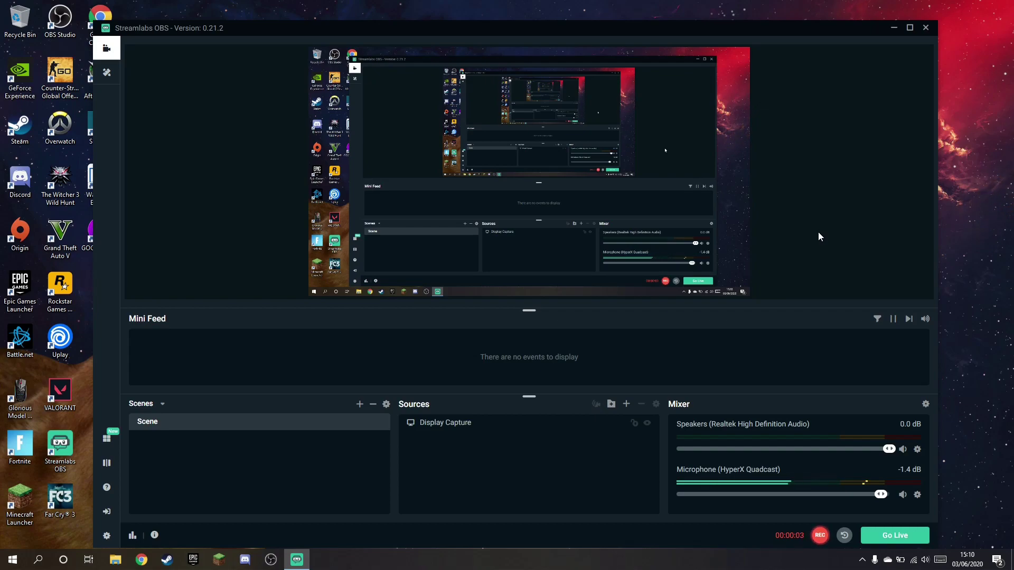
Step: Minimize Streamlabs OBS and select Display Capture in OBS Studio, whose preview is black
click(894, 28)
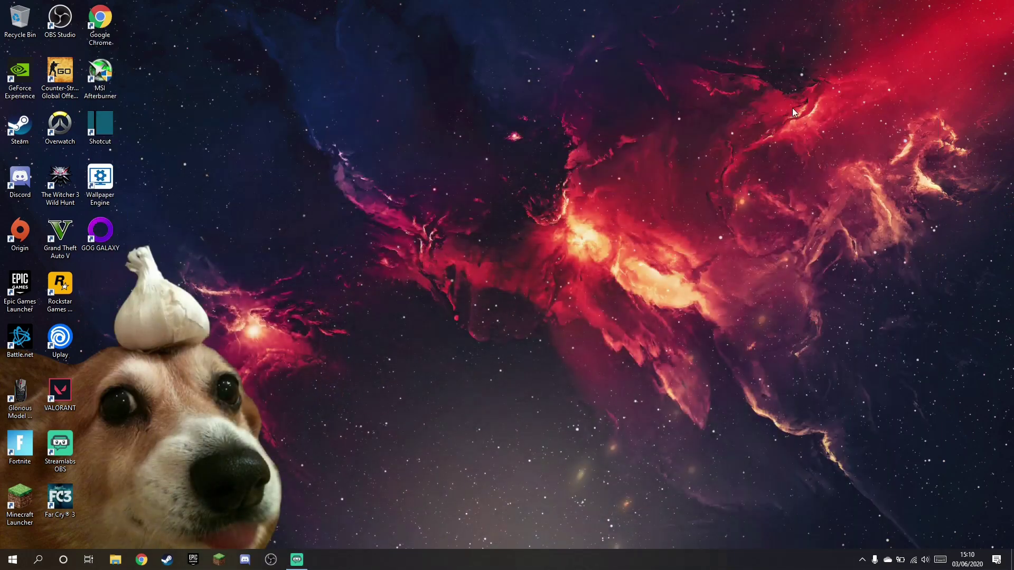
click(280, 561)
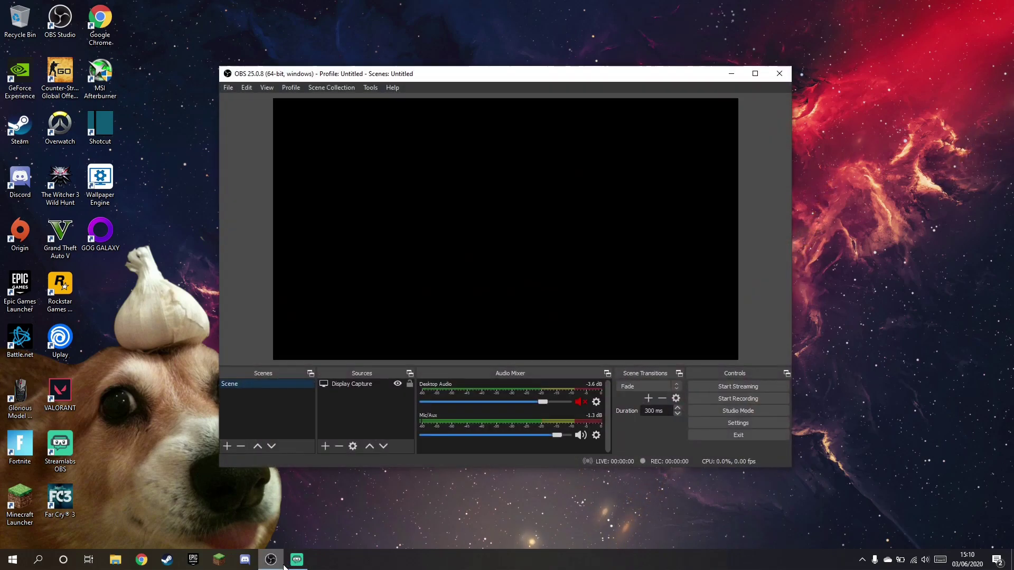
click(350, 386)
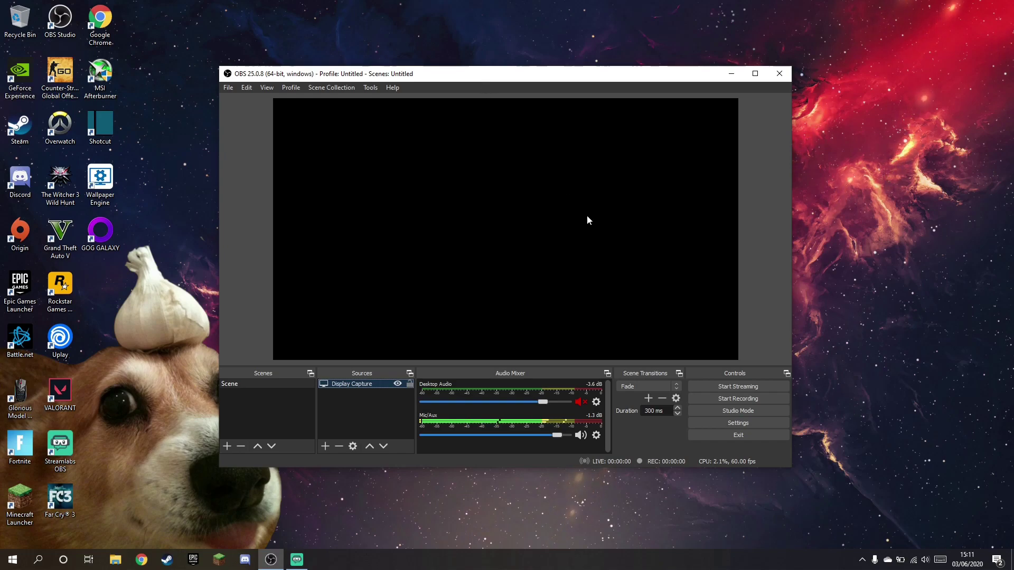
Step: Launch NVIDIA Control Panel from the tray icon and quit OBS Studio
click(862, 560)
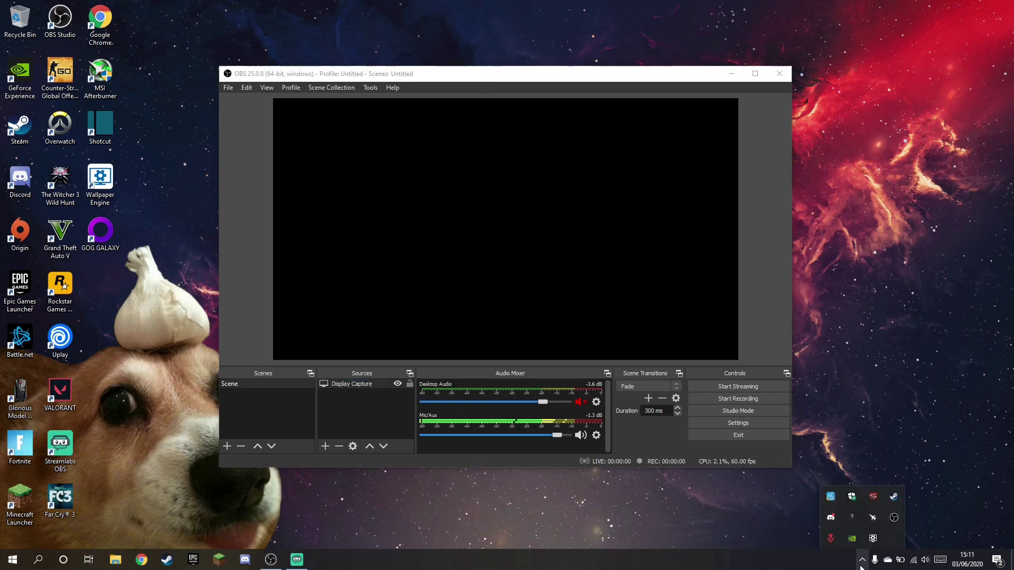
right_click(852, 538)
click(871, 498)
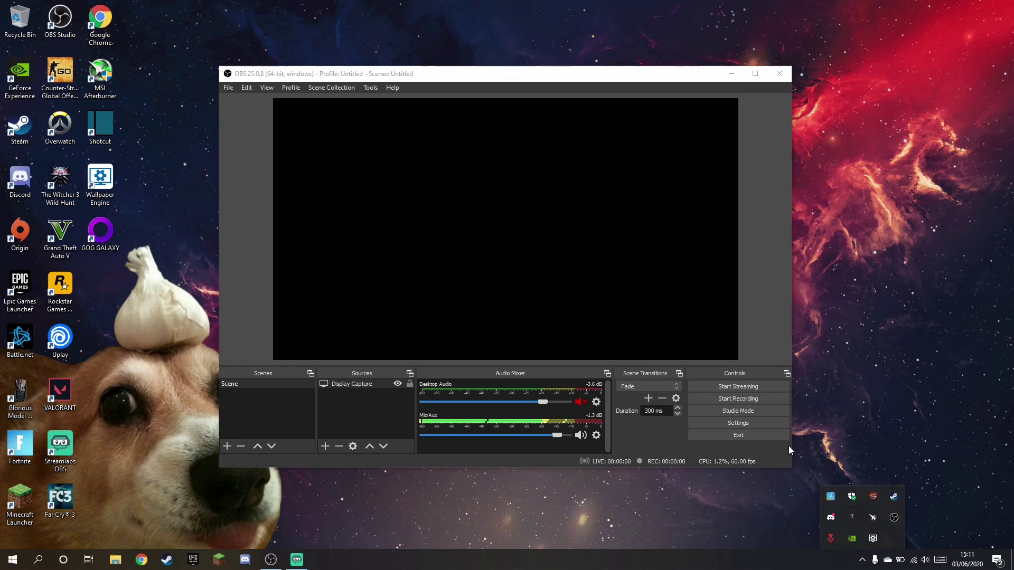
click(773, 437)
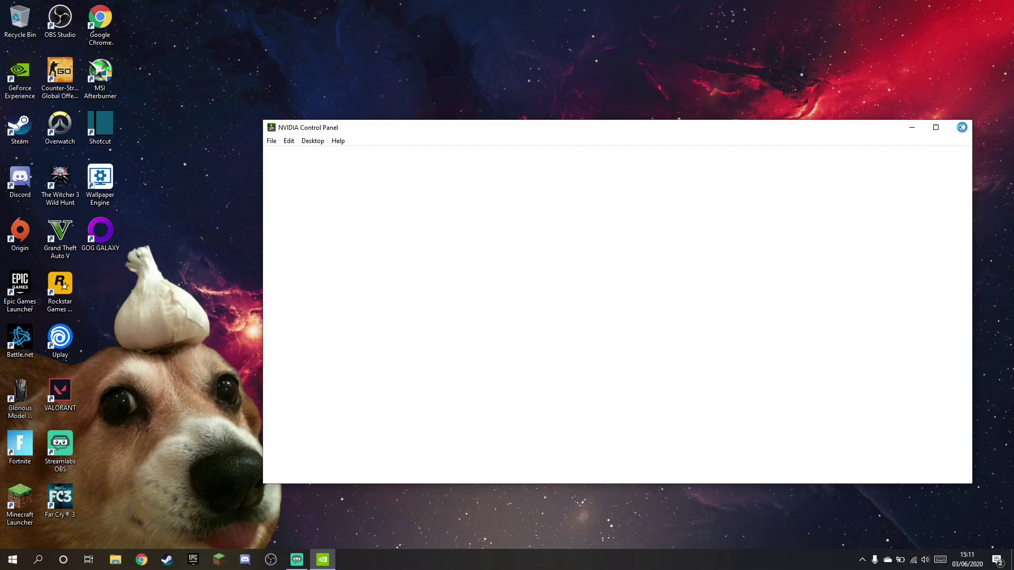
Step: Close NVIDIA Control Panel, run OBS Studio on Integrated graphics from its shortcut, then close it
click(961, 127)
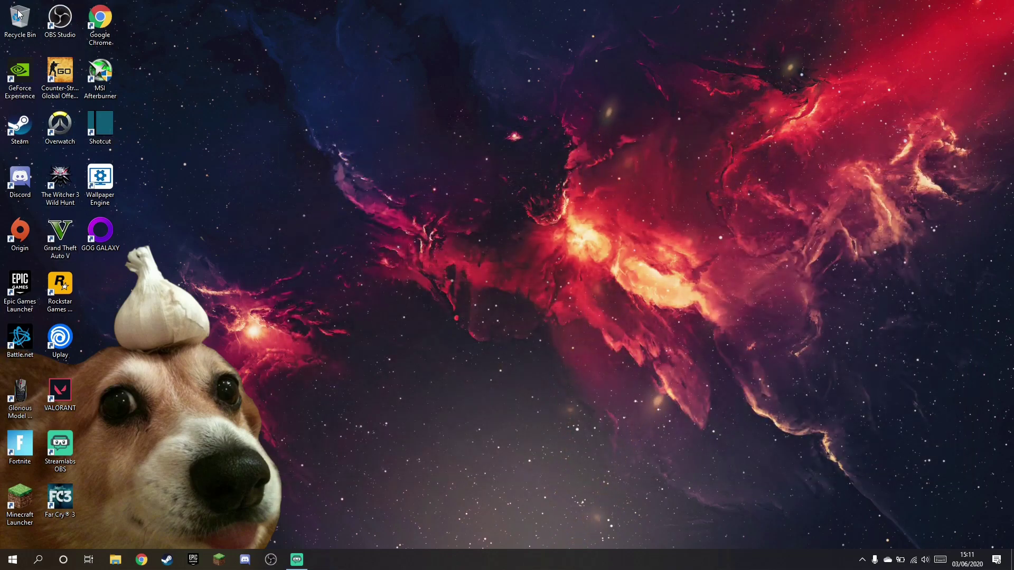
right_click(52, 16)
click(52, 16)
right_click(52, 16)
mouse_move(185, 45)
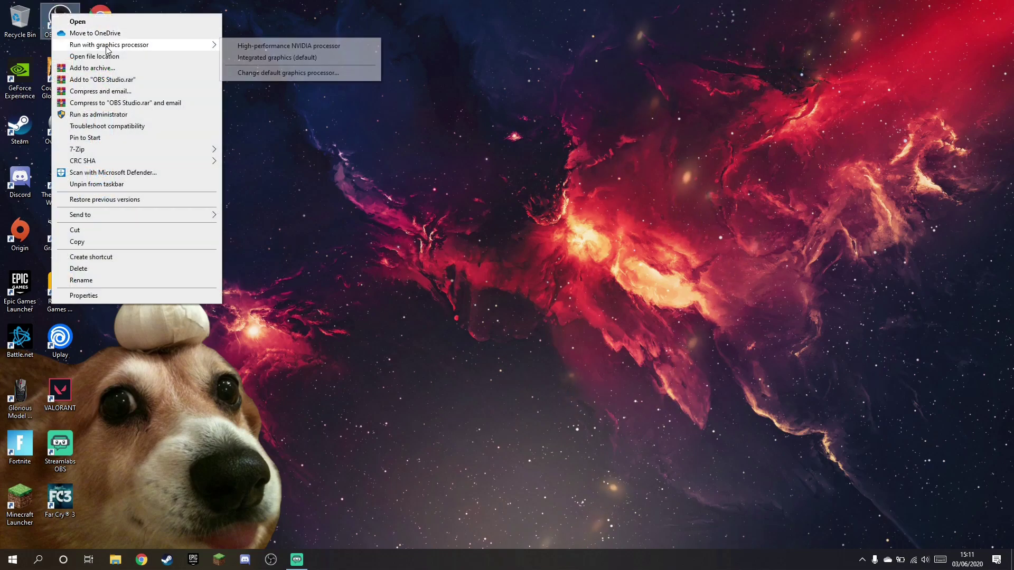
click(322, 56)
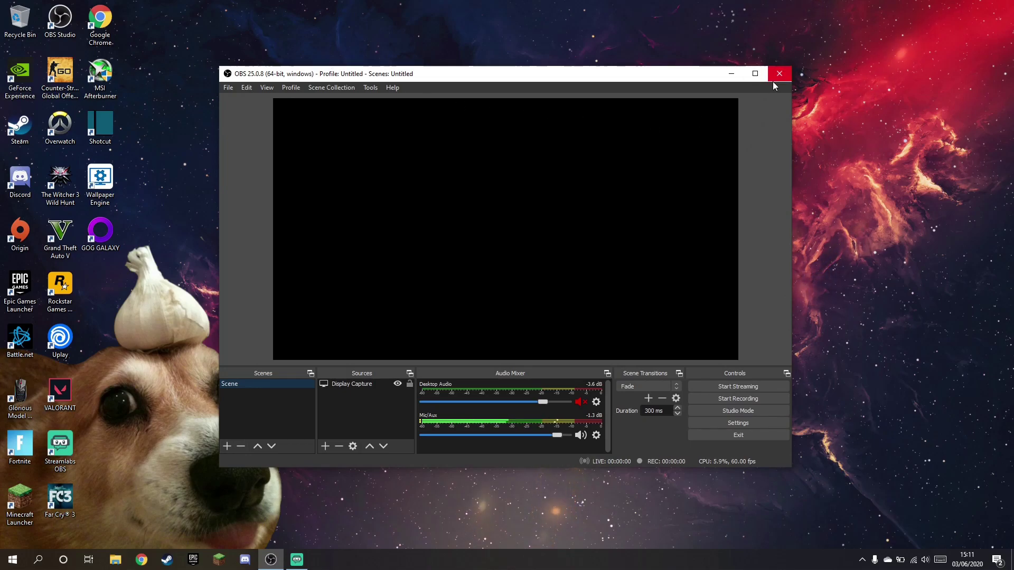
click(772, 81)
Step: Reach Windows Settings > Gaming > Graphics settings, keep Desktop app, and browse for an app
key(super)
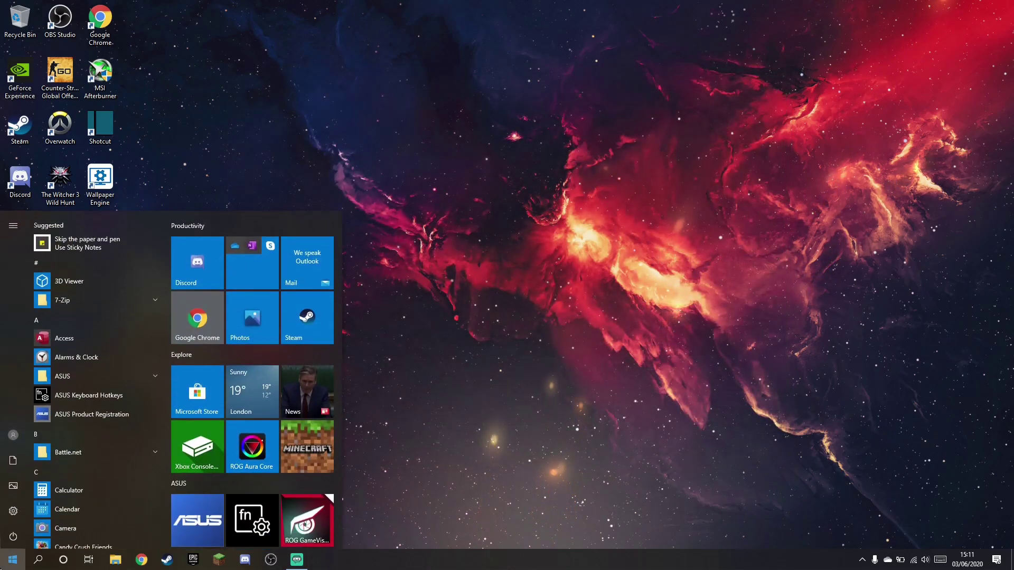
key(Escape)
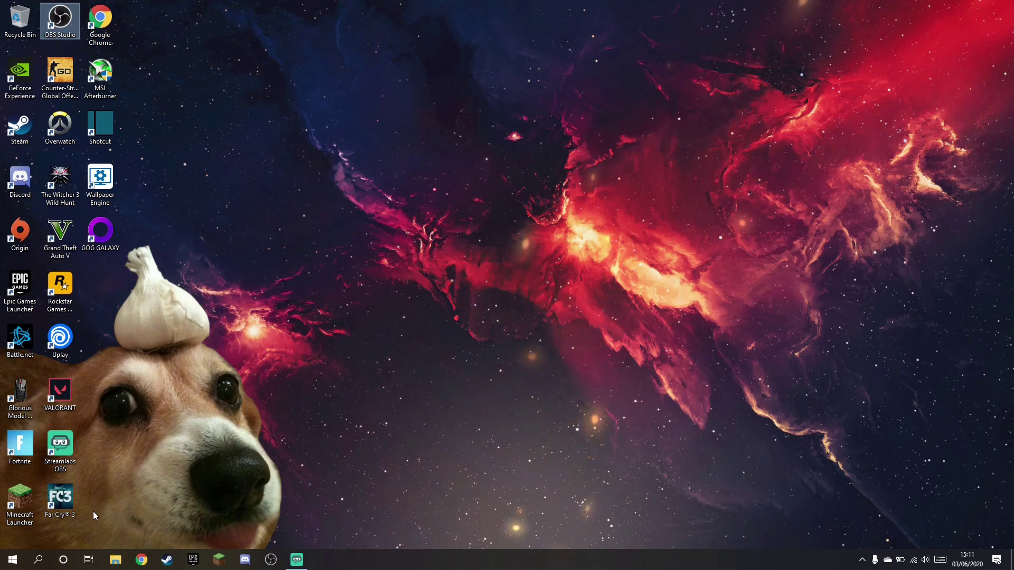
click(20, 559)
click(6, 516)
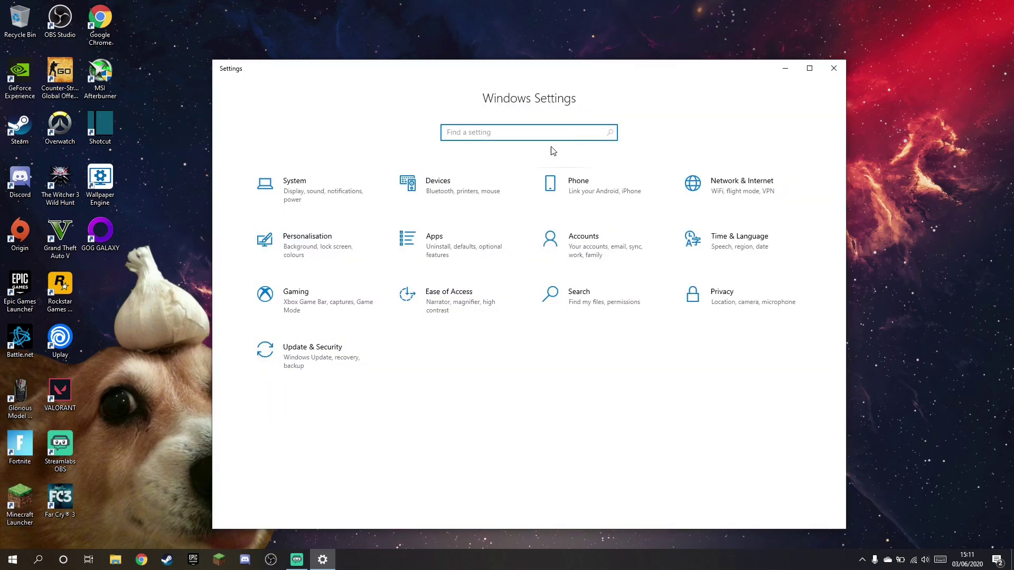
click(305, 303)
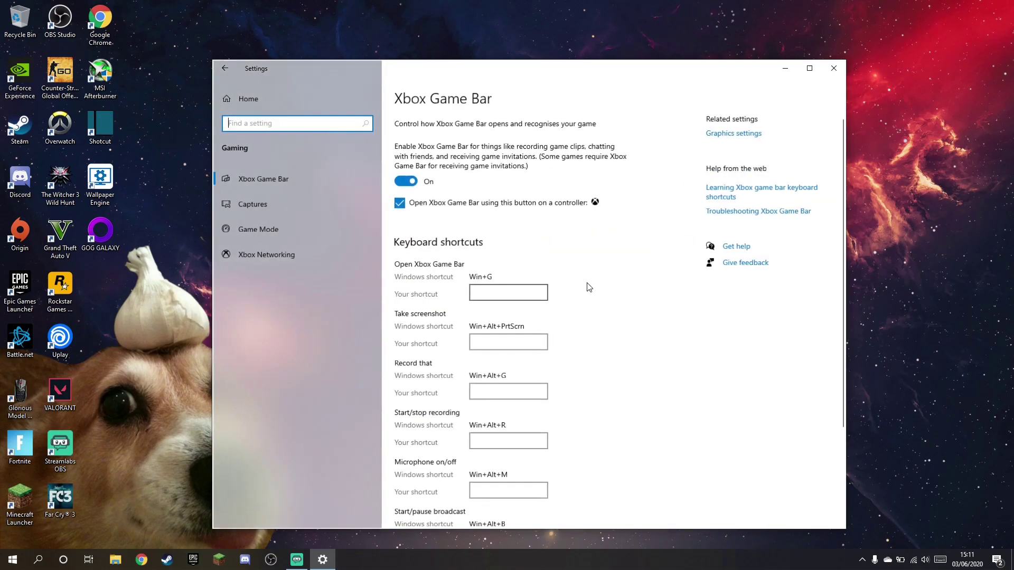
click(730, 135)
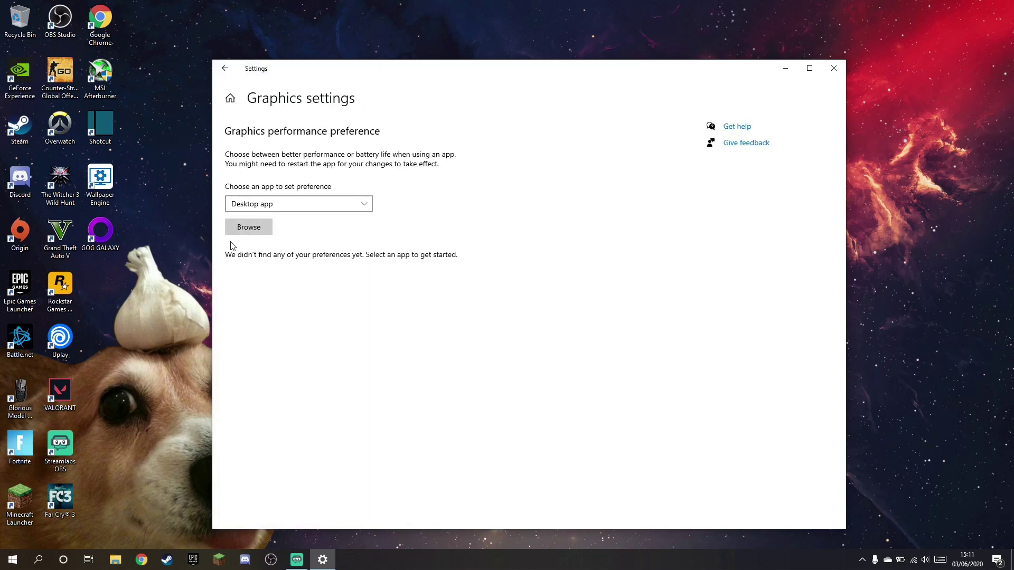
click(281, 206)
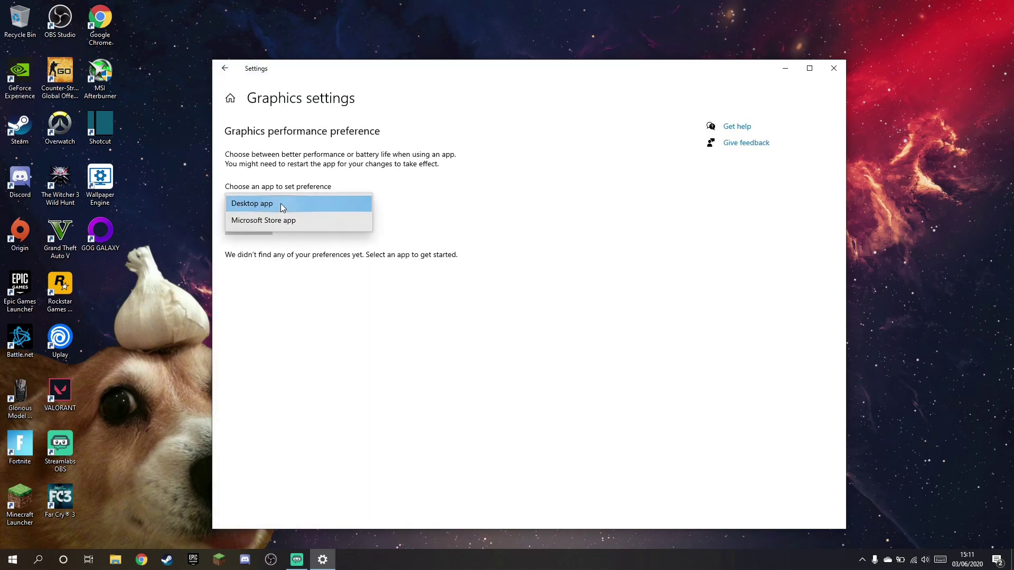
click(281, 204)
click(249, 227)
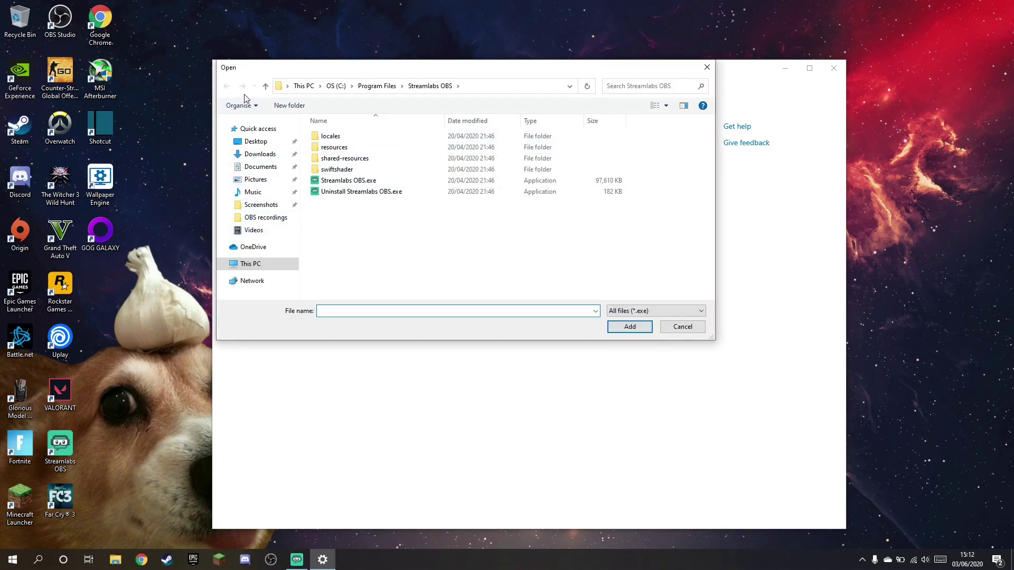
Step: Navigate up to the C: drive and look through the Program Files (x86) folder
click(266, 86)
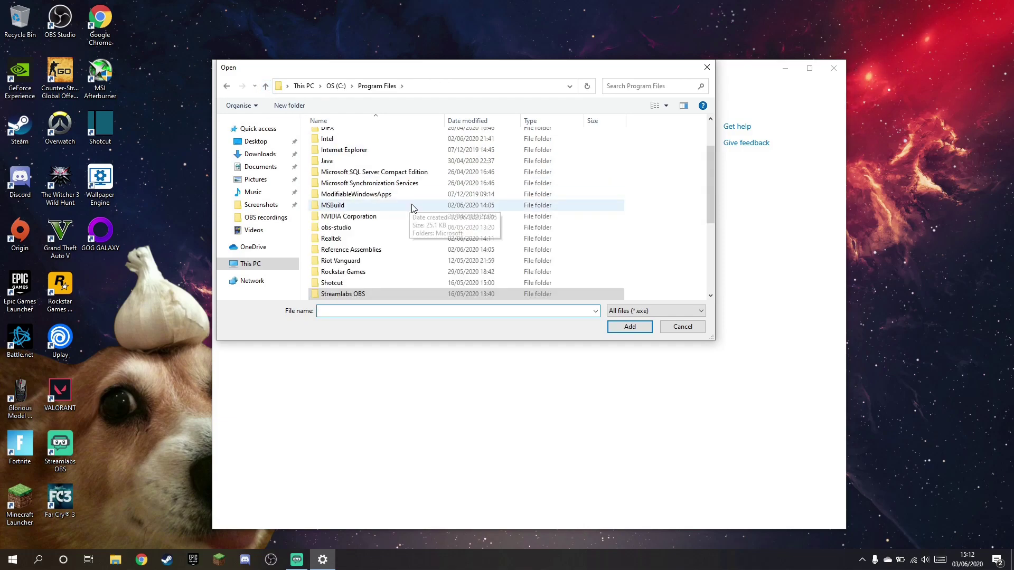
scroll(415, 208, up, 2)
click(268, 88)
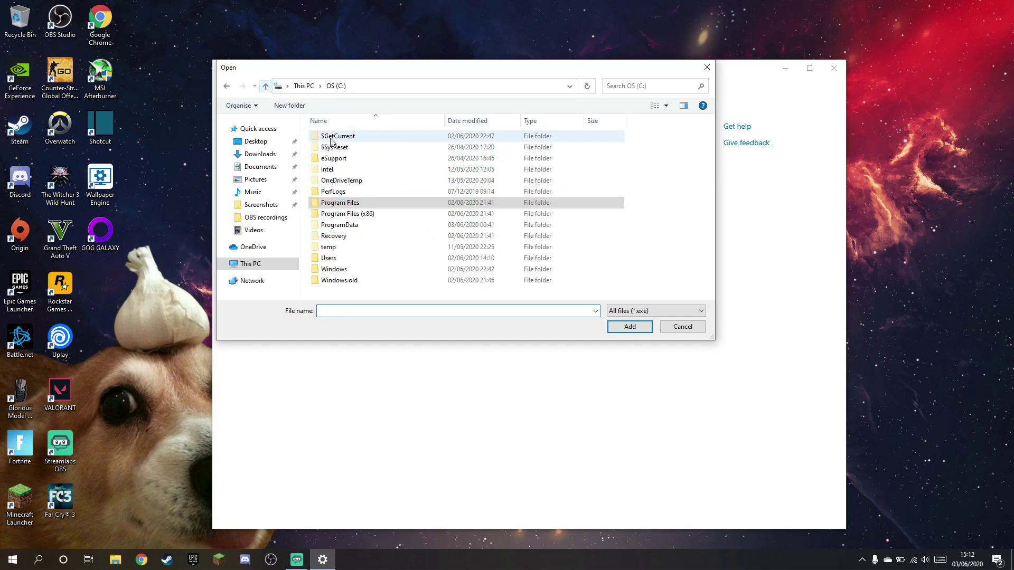
double_click(338, 211)
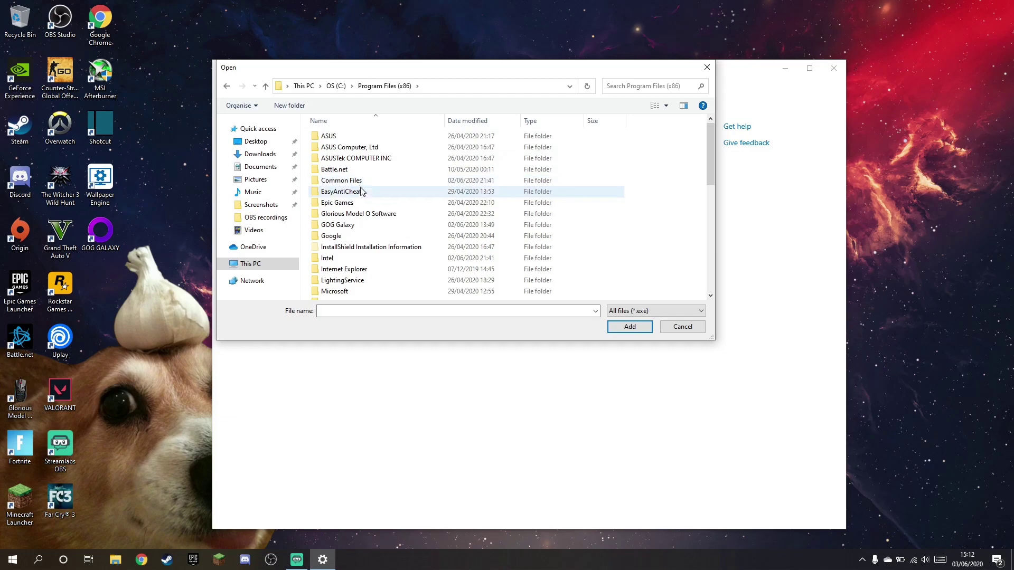
scroll(364, 196, down, 5)
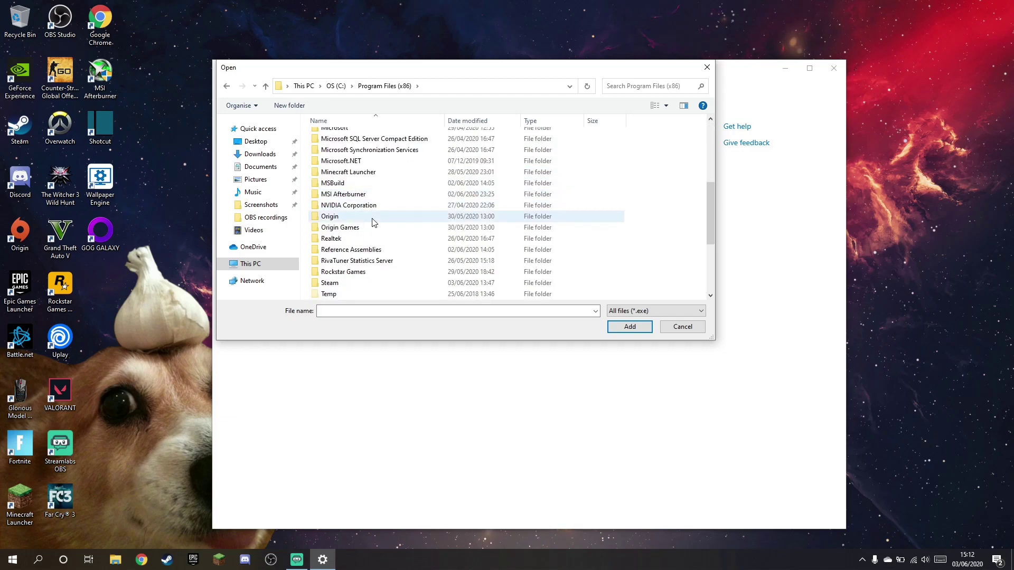
scroll(372, 222, down, 4)
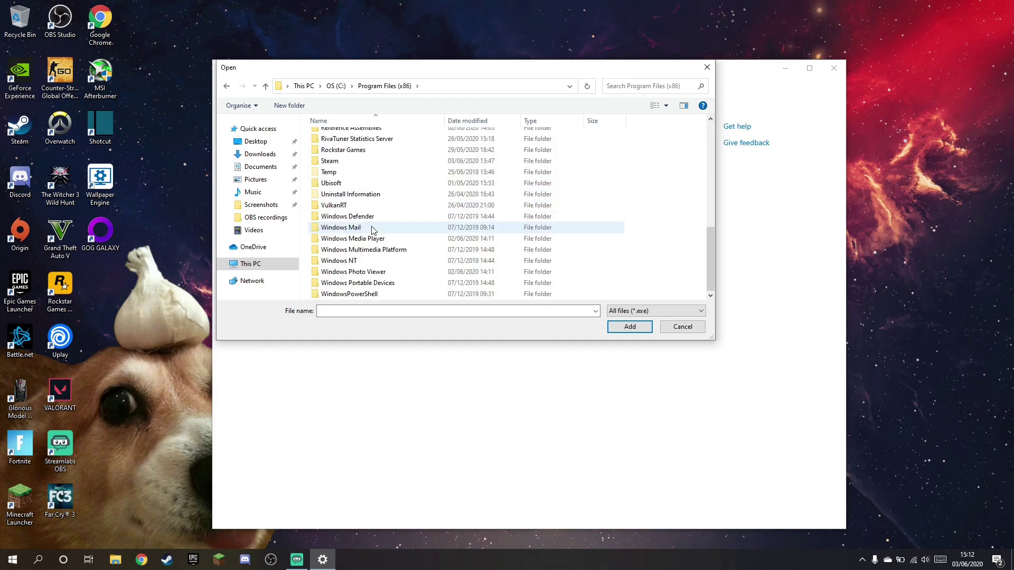
scroll(374, 228, up, 2)
scroll(377, 225, up, 6)
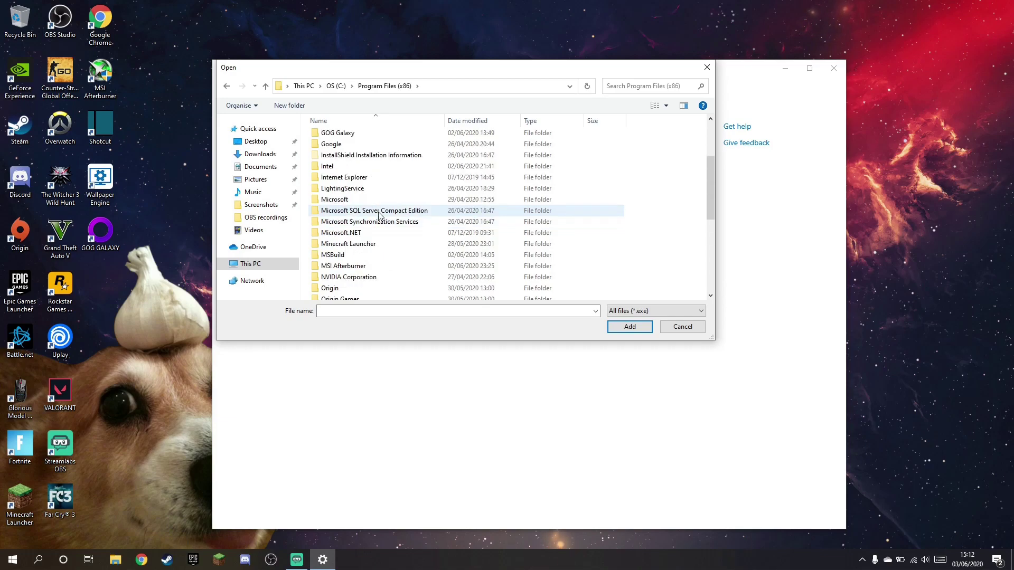
Step: Navigate into C:\Program Files\obs-studio\bin\64bit
click(266, 86)
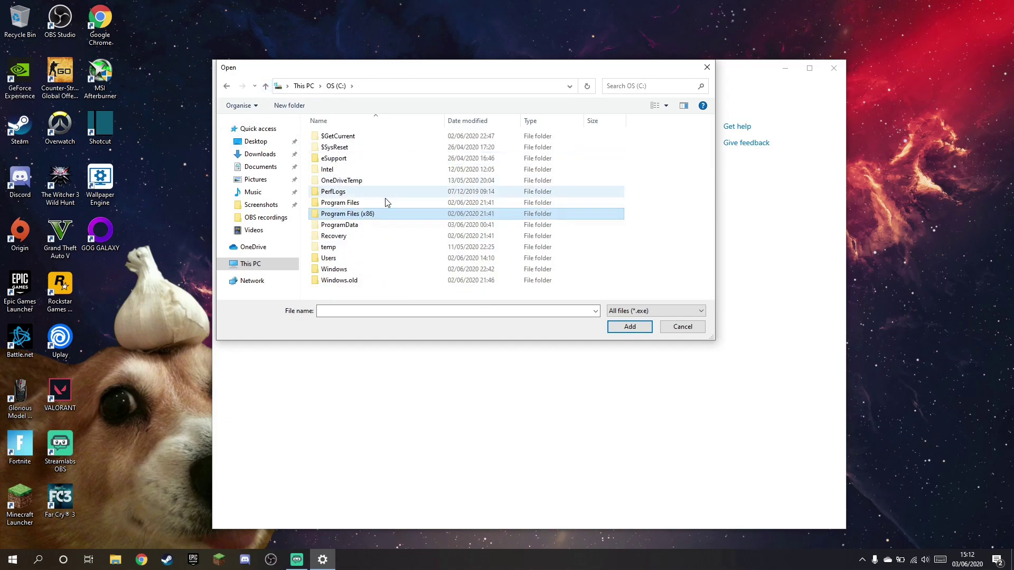
double_click(384, 204)
scroll(379, 174, down, 7)
scroll(376, 176, up, 2)
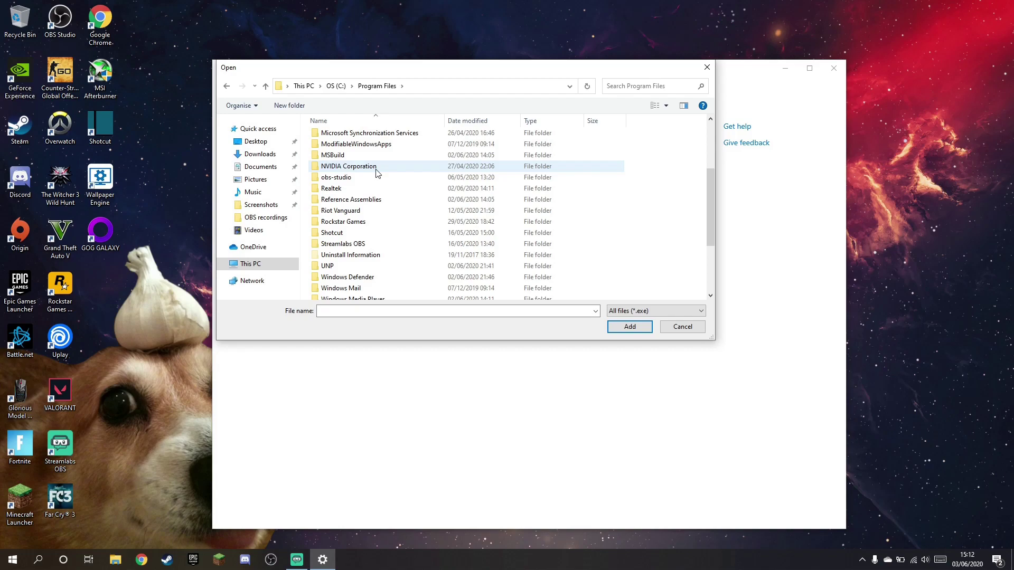
double_click(373, 180)
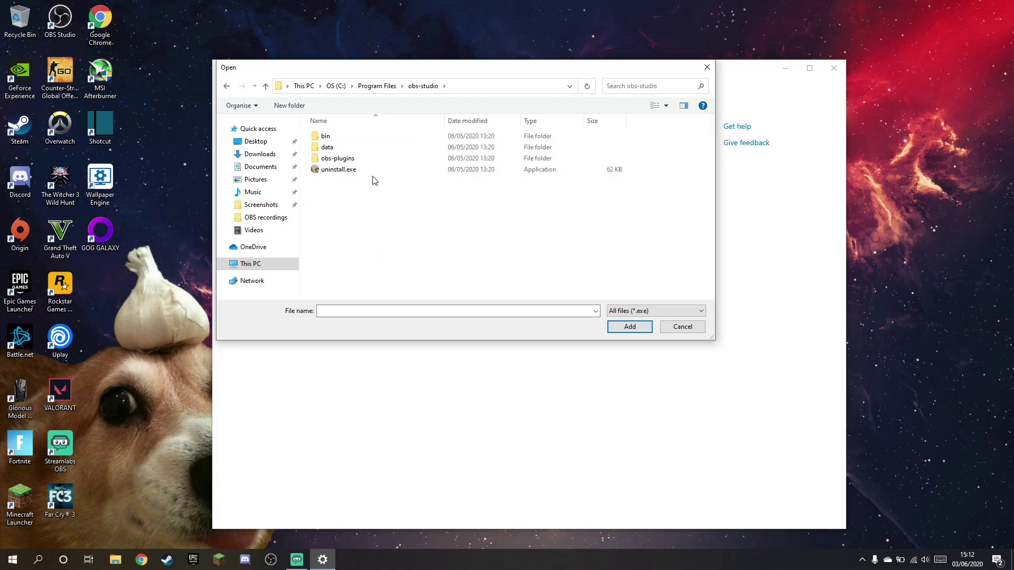
double_click(347, 138)
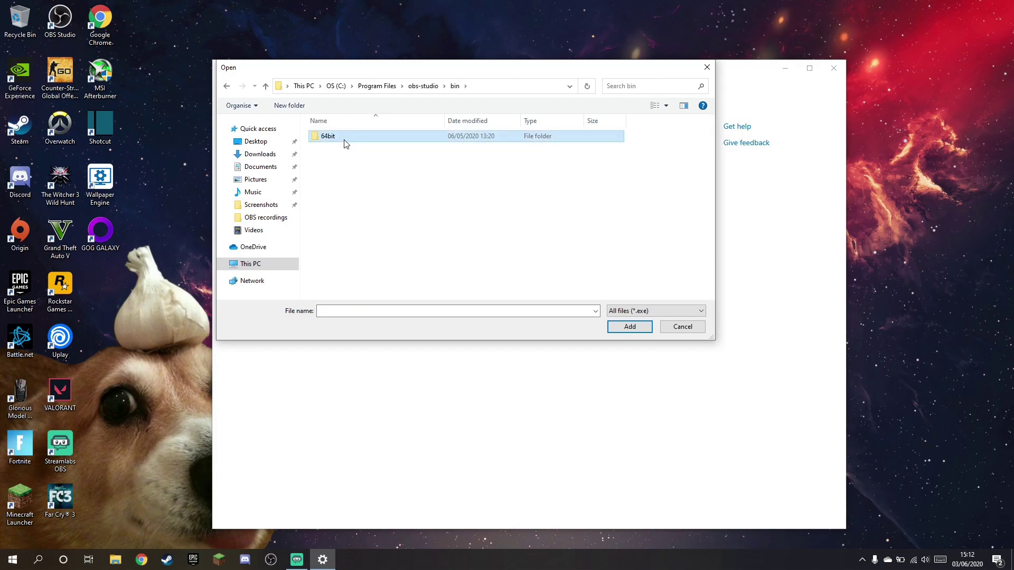
double_click(345, 138)
Step: Add obs64.exe to the graphics preference list and open its preference options
click(349, 185)
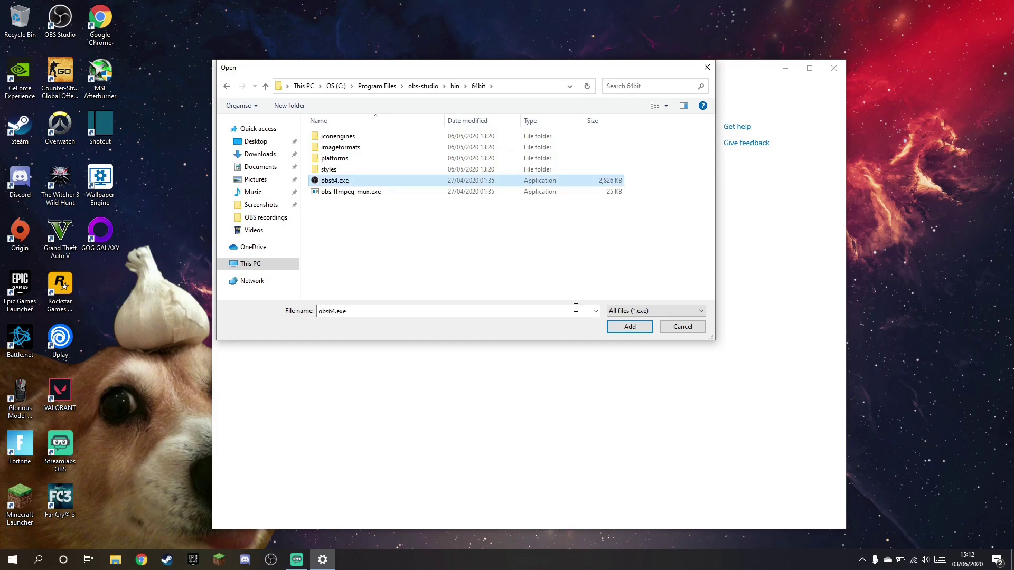
click(630, 327)
click(383, 302)
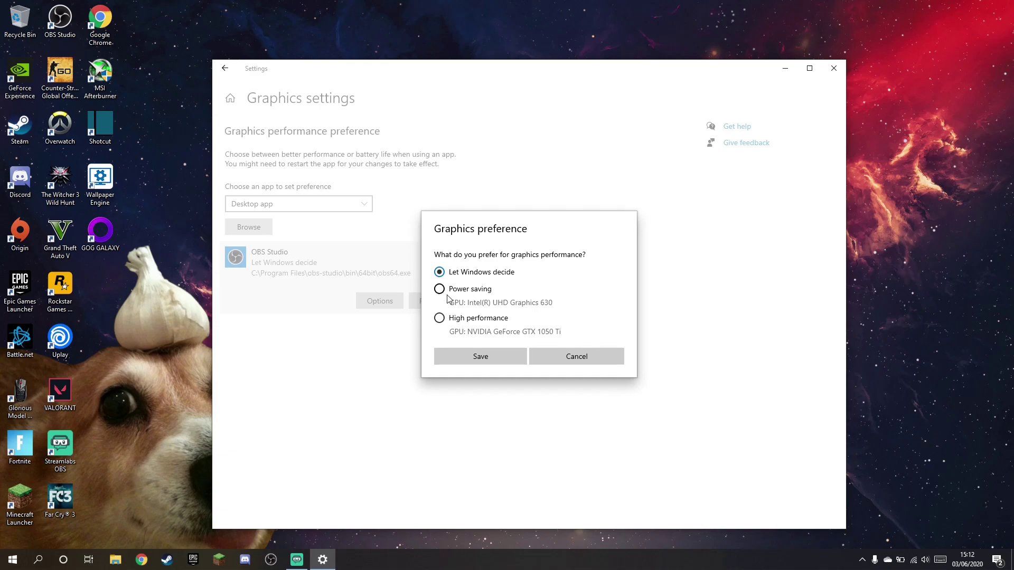
Step: Save Power saving as OBS Studio's graphics preference and close Windows Settings
click(473, 355)
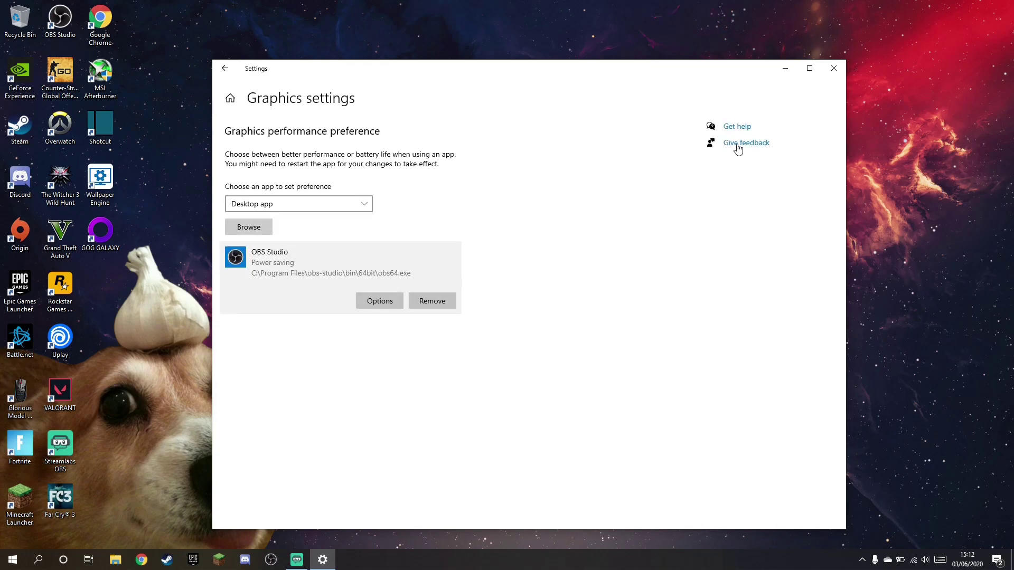
click(829, 71)
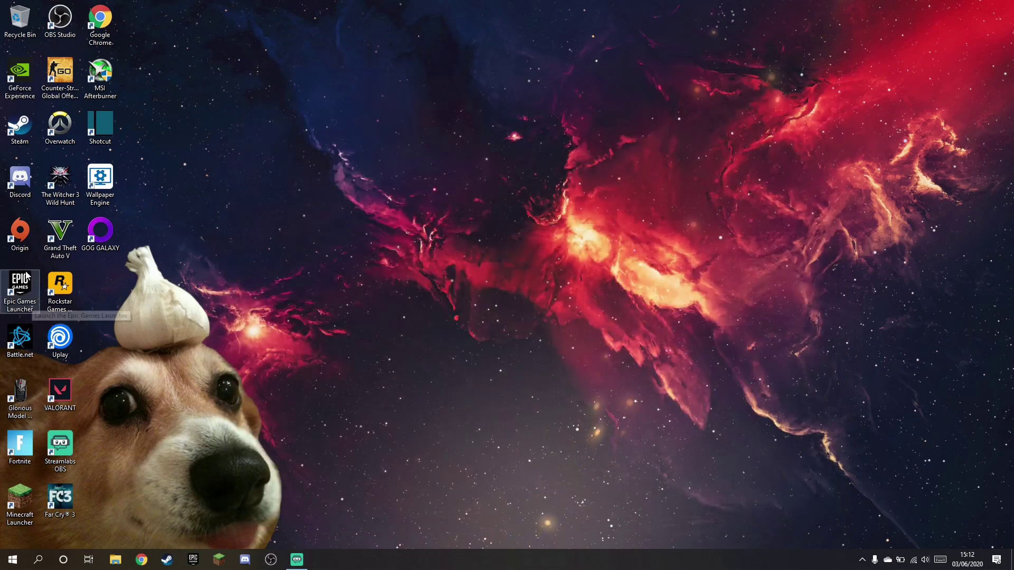
Step: Relaunch OBS Studio from its desktop shortcut to test the Display Capture preview
double_click(60, 33)
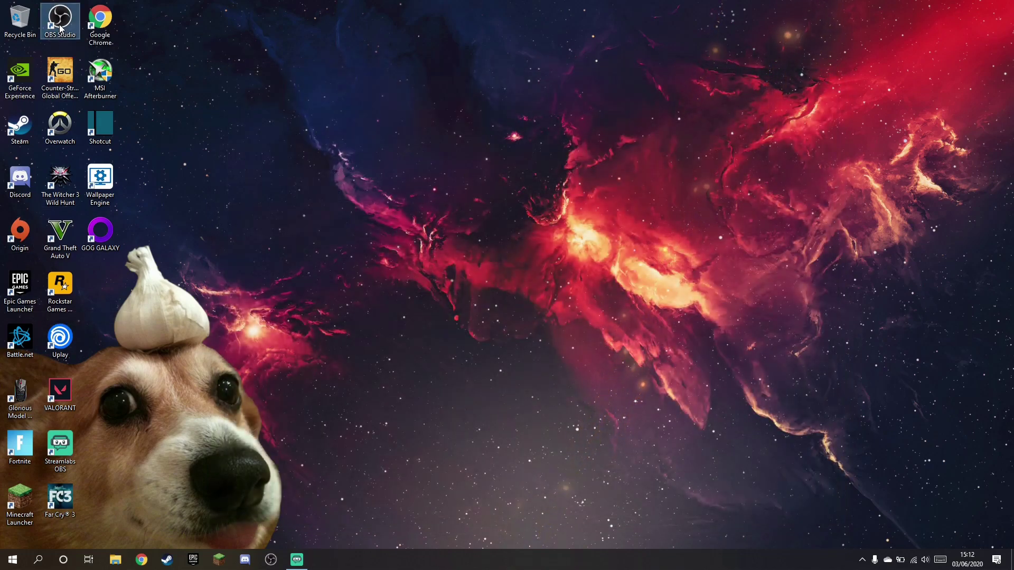